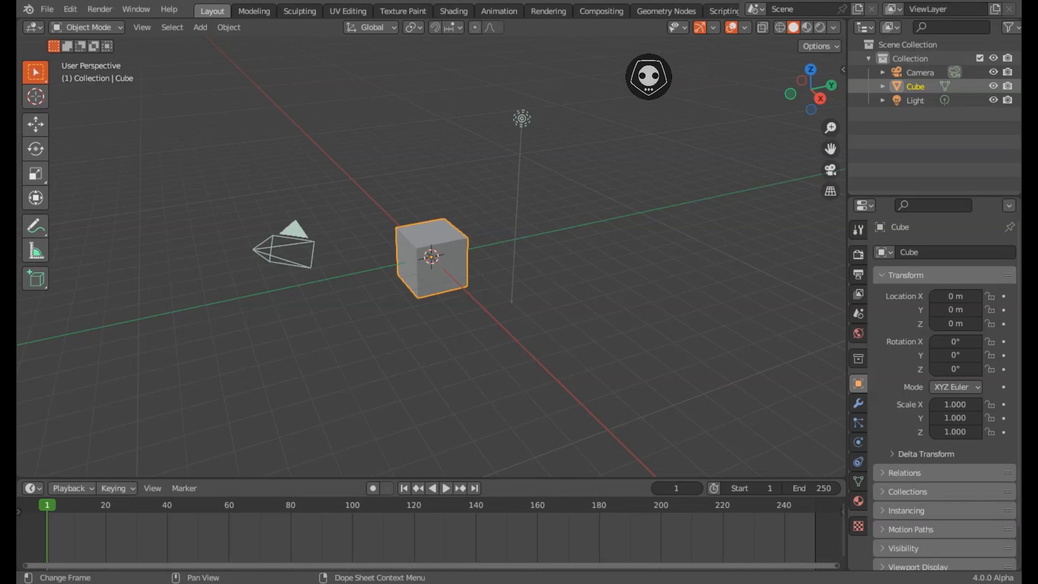
# - Briefly show the random size cubes text note, then hide it to restore the timeline
pyautogui.hotkey('shift', 'F11')
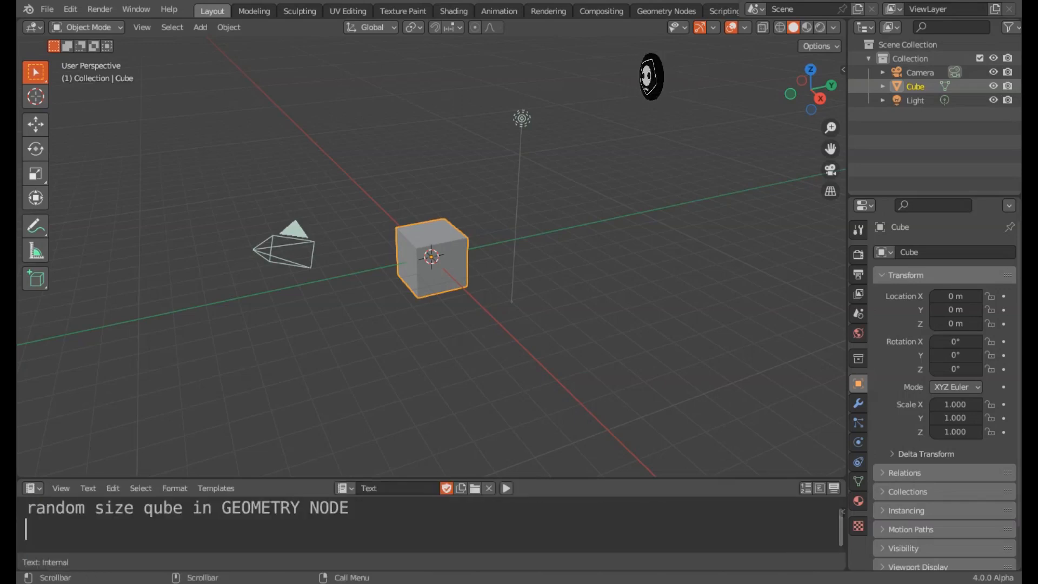
pyautogui.hotkey('shift', 'Left')
pyautogui.hotkey('shift', 'Left')
pyautogui.hotkey('shift', 'Left')
pyautogui.hotkey('shift', 'Left')
pyautogui.hotkey('shift', 'Left')
pyautogui.hotkey('shift', 'Left')
pyautogui.hotkey('shift', 'Left')
pyautogui.hotkey('shift', 'Left')
pyautogui.hotkey('shift', 'Left')
pyautogui.hotkey('shift', 'Left')
pyautogui.hotkey('shift', 'Left')
pyautogui.hotkey('shift', 'Left')
pyautogui.hotkey('shift', 'Left')
pyautogui.hotkey('shift', 'Left')
pyautogui.hotkey('shift', 'Left')
pyautogui.hotkey('shift', 'Left')
pyautogui.hotkey('shift', 'Left')
pyautogui.hotkey('shift', 'Left')
pyautogui.hotkey('shift', 'Left')
pyautogui.hotkey('shift', 'Left')
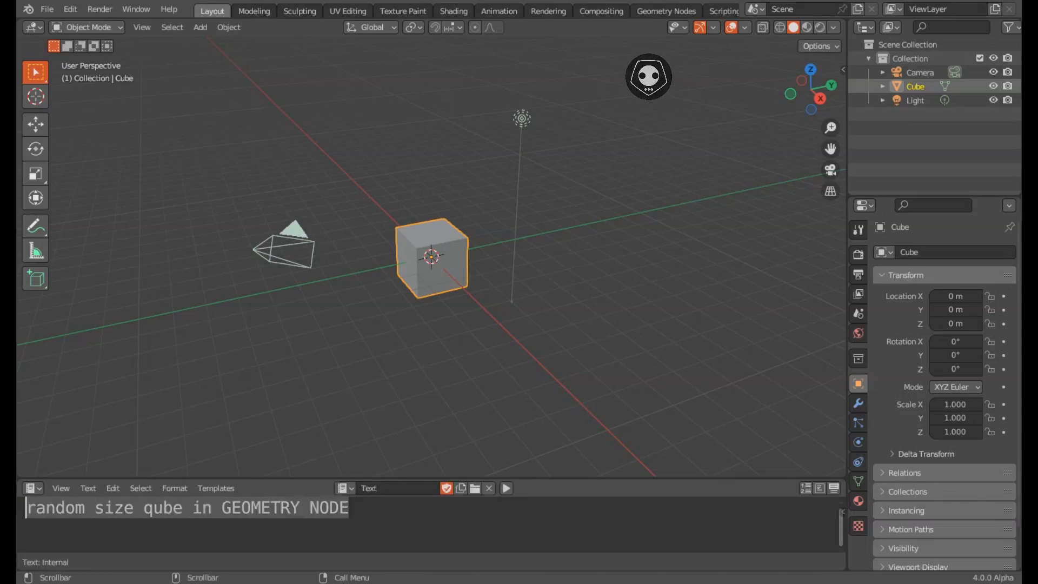
pyautogui.moveTo(26, 508); pyautogui.dragTo(351, 509)
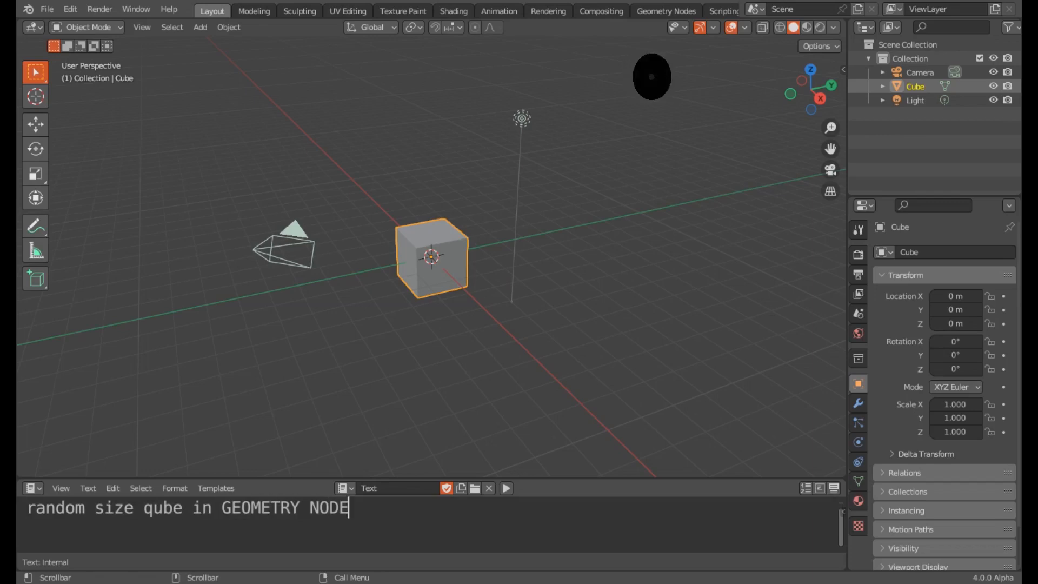
pyautogui.hotkey('shift', 'F12')
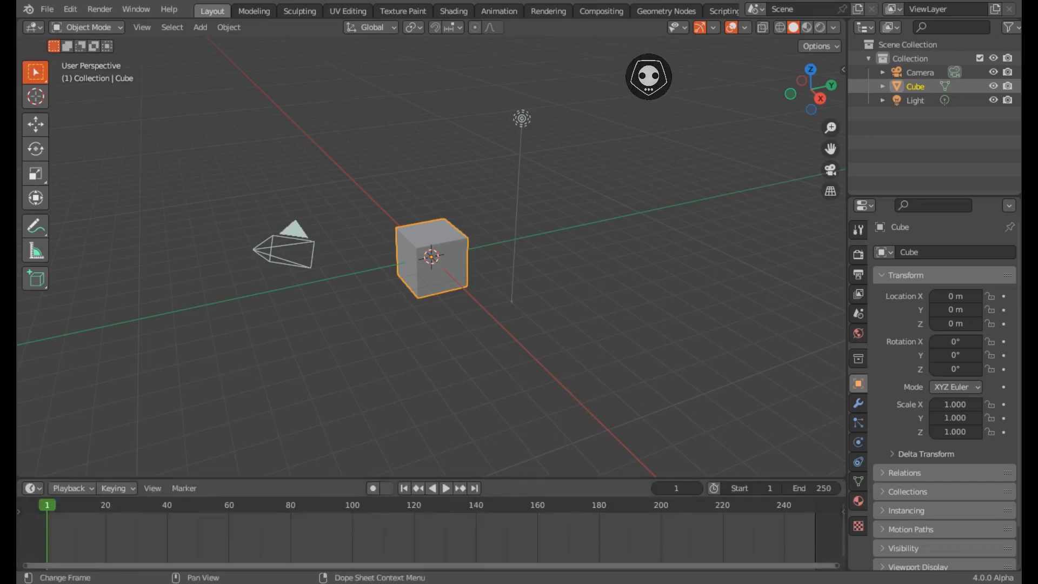
# - Move the default cube up and to the left, away from the origin
pyautogui.moveTo(433, 260); pyautogui.dragTo(491, 277, button='middle')
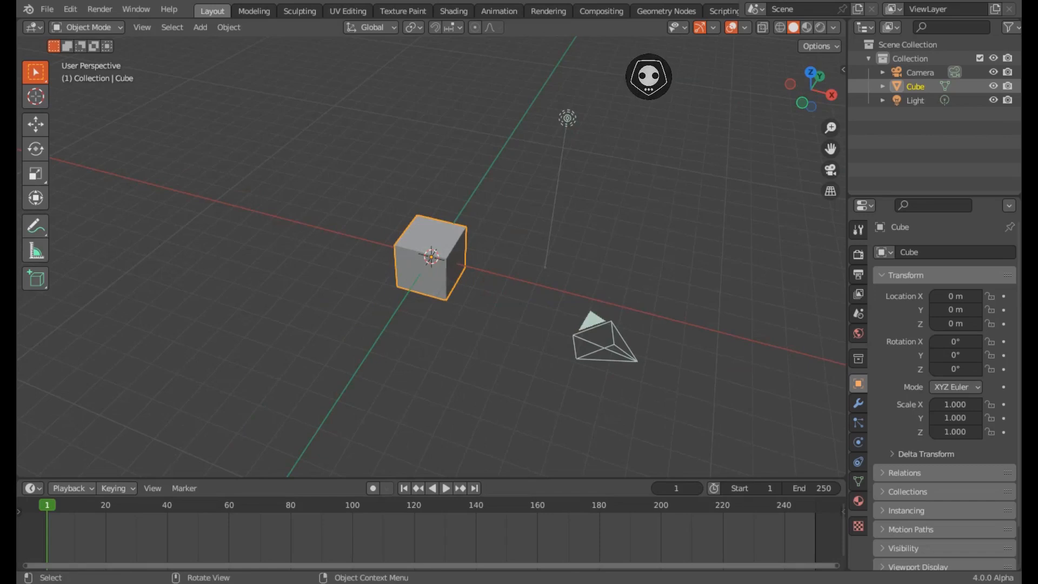
pyautogui.press('g')
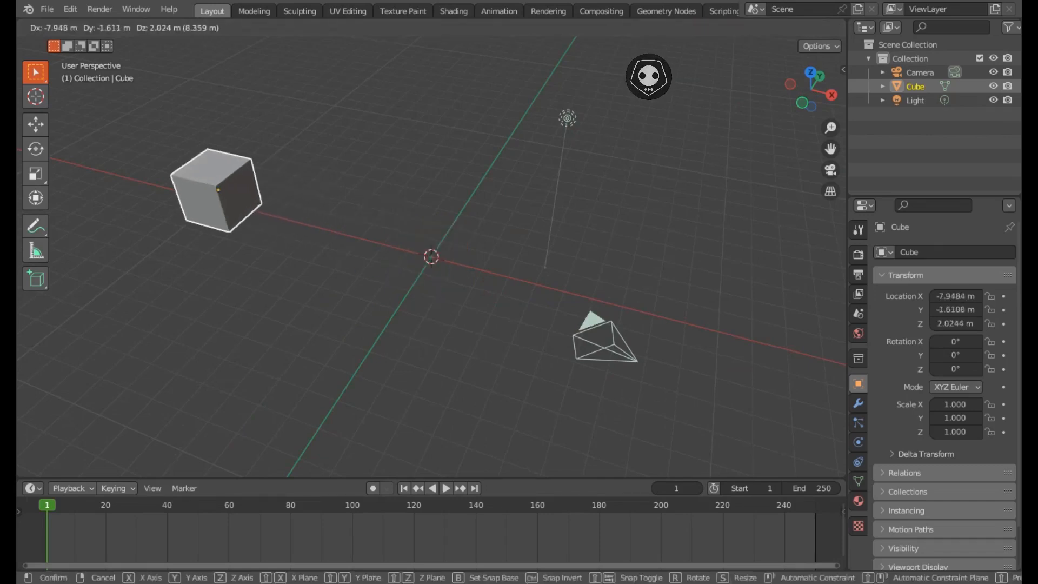
pyautogui.click(267, 213)
# - Add a Suzanne monkey head mesh at the scene origin
pyautogui.hotkey('shift', 'a')
pyautogui.moveTo(346, 228)
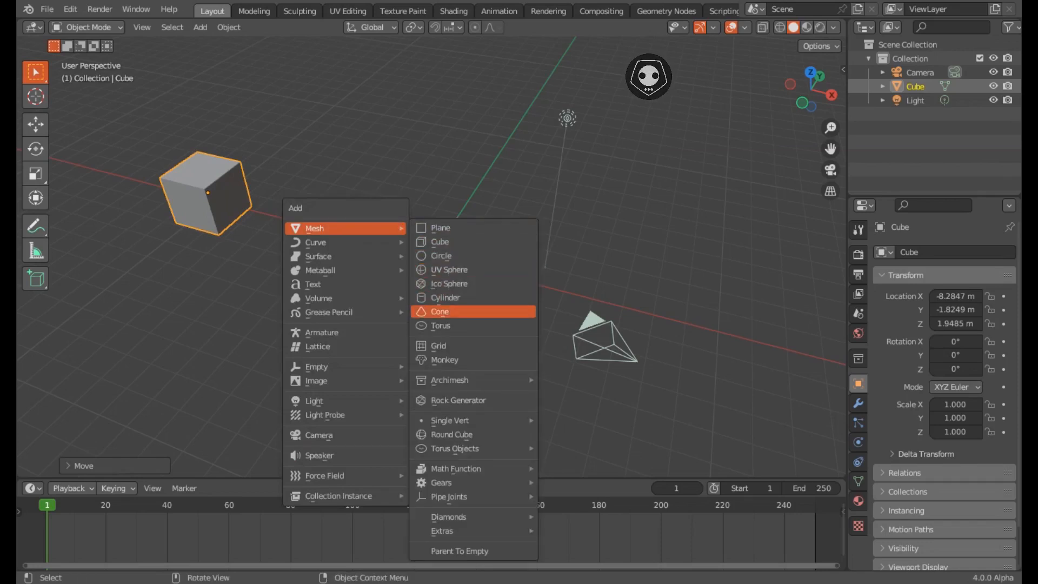
pyautogui.click(445, 359)
pyautogui.moveTo(444, 359); pyautogui.dragTo(409, 323, button='middle')
pyautogui.scroll(7, 409, 323)
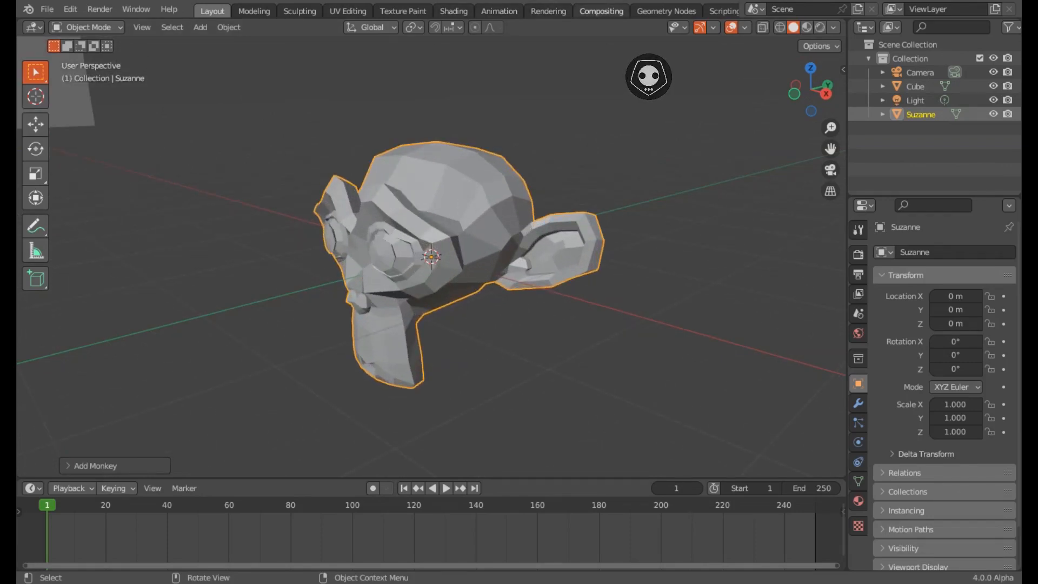
# - In the Geometry Nodes workspace, create a new node tree on Suzanne named RANDOME CUBE
pyautogui.click(666, 11)
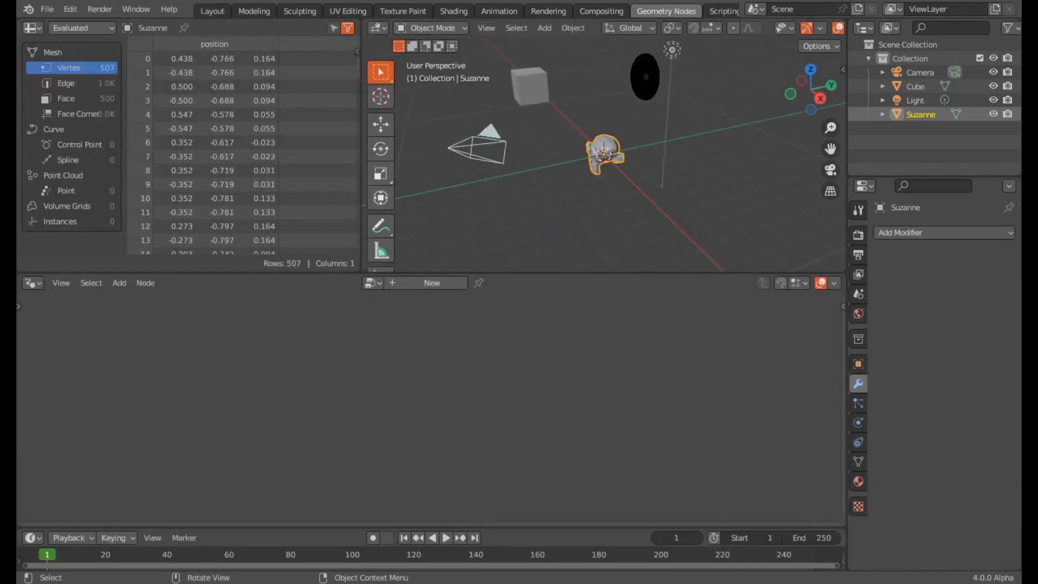
pyautogui.click(431, 283)
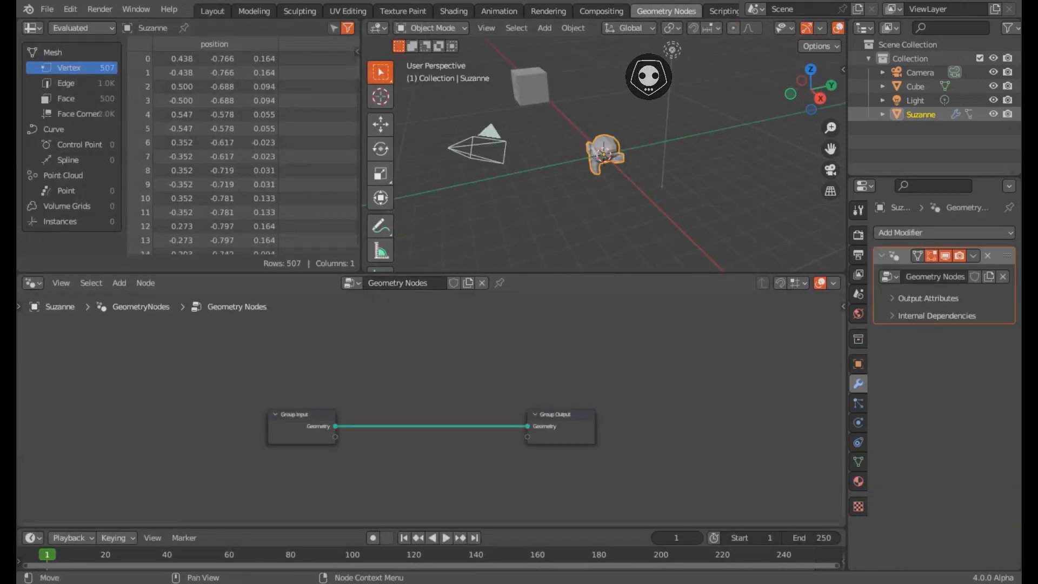
pyautogui.write('RANDOME CUBE')
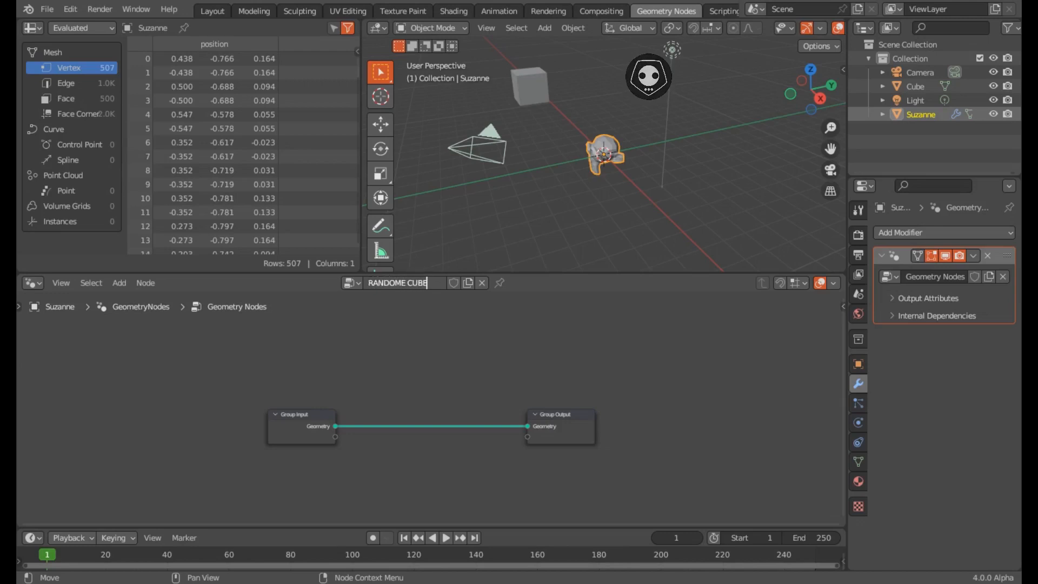
pyautogui.press('Return')
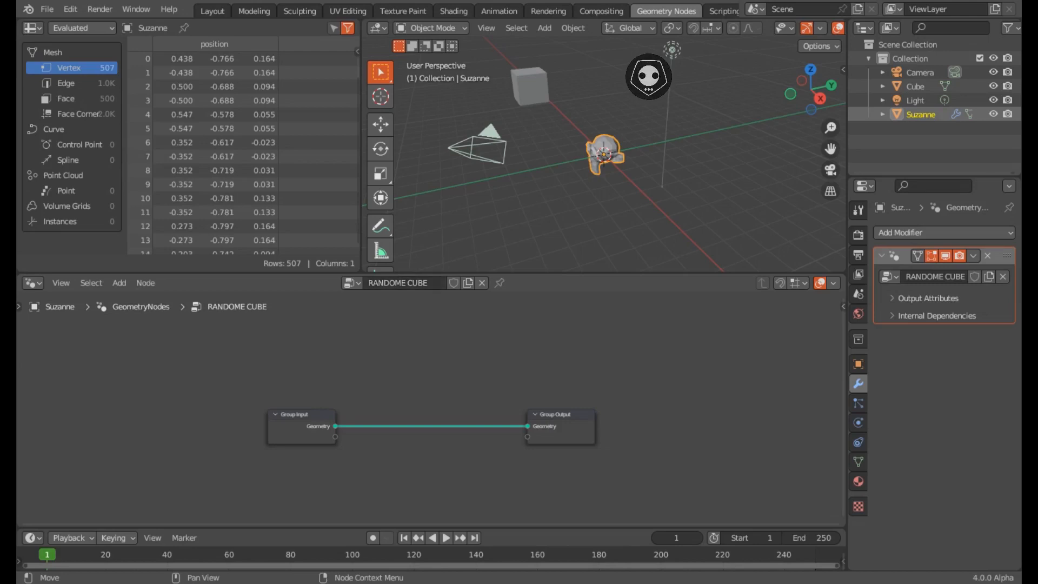
pyautogui.scroll(2, 432, 428)
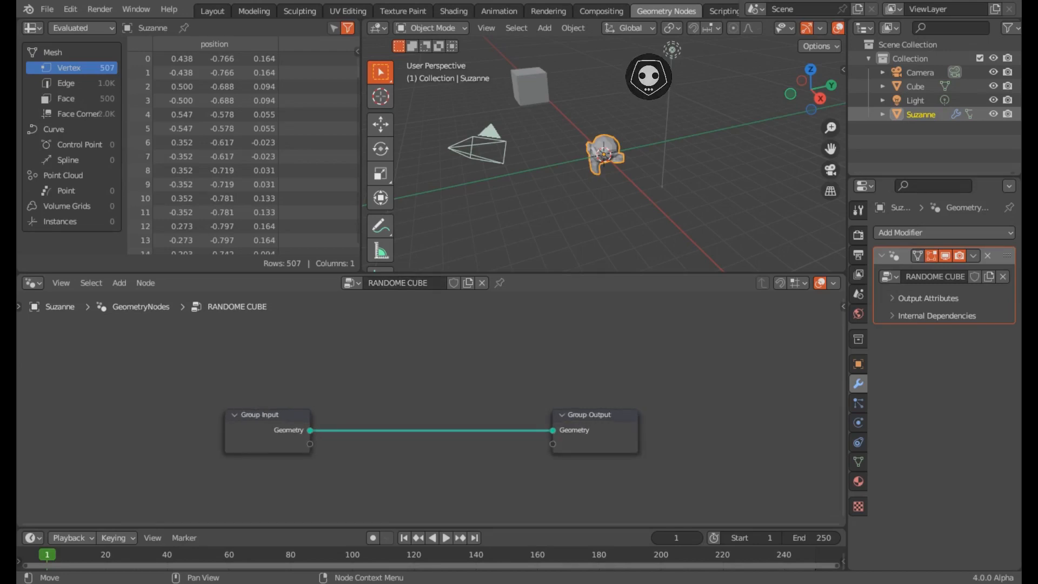
# - Insert an Instance on Points node onto the Group Input to Group Output link
pyautogui.hotkey('shift', 'a')
pyautogui.write('INST')
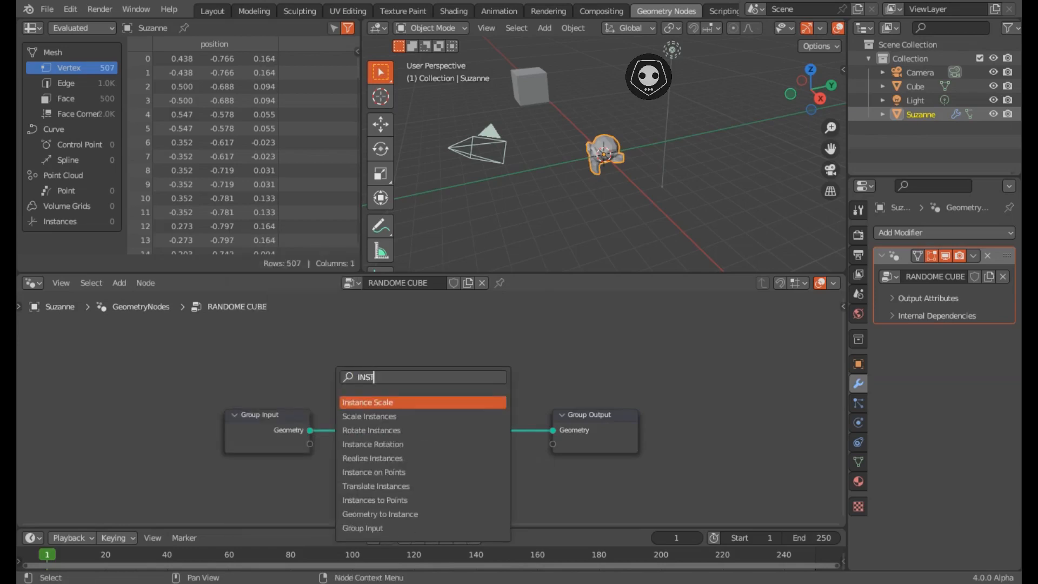
pyautogui.write('AN')
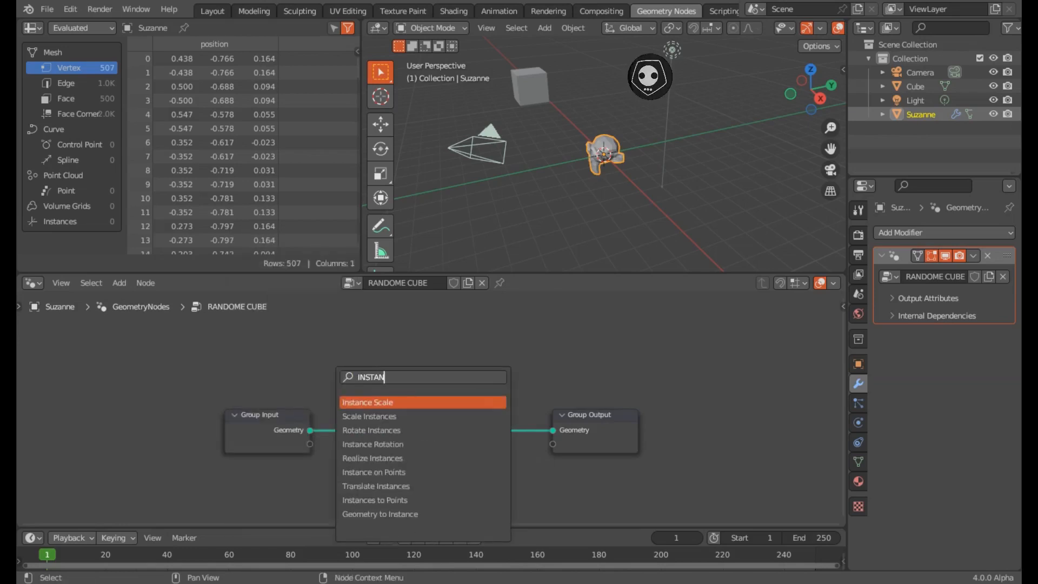
pyautogui.write(' ON PO')
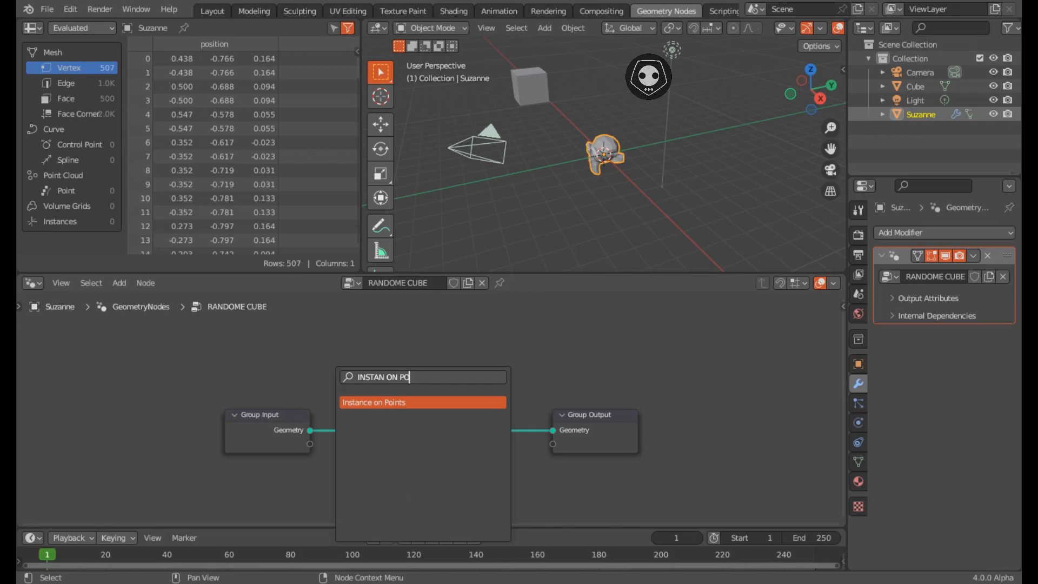
pyautogui.press('Return')
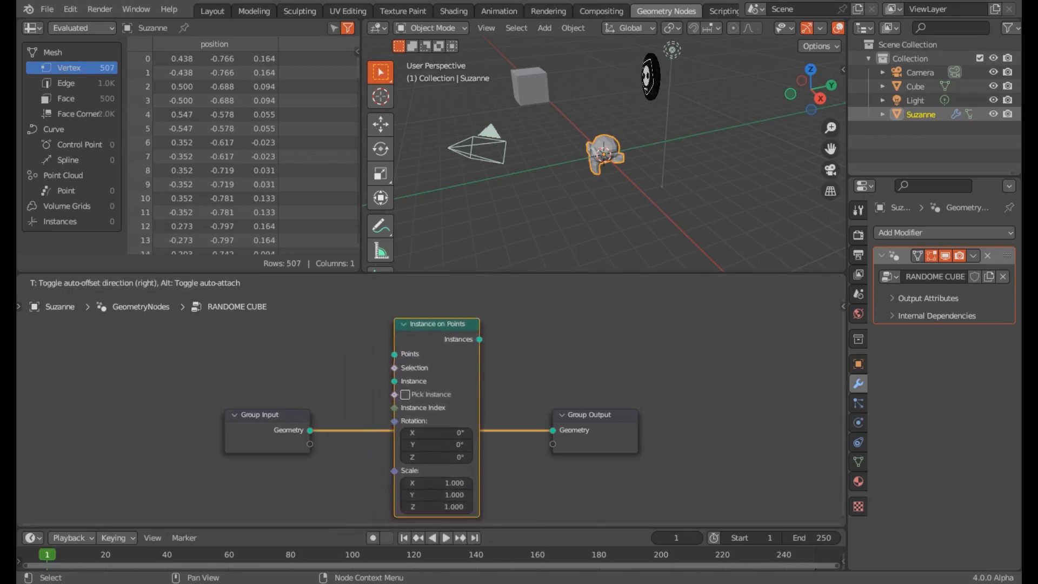
pyautogui.click(396, 330)
# - Shift the Group Input node left and recentre the canvas to make room for another node
pyautogui.moveTo(259, 414); pyautogui.dragTo(116, 388)
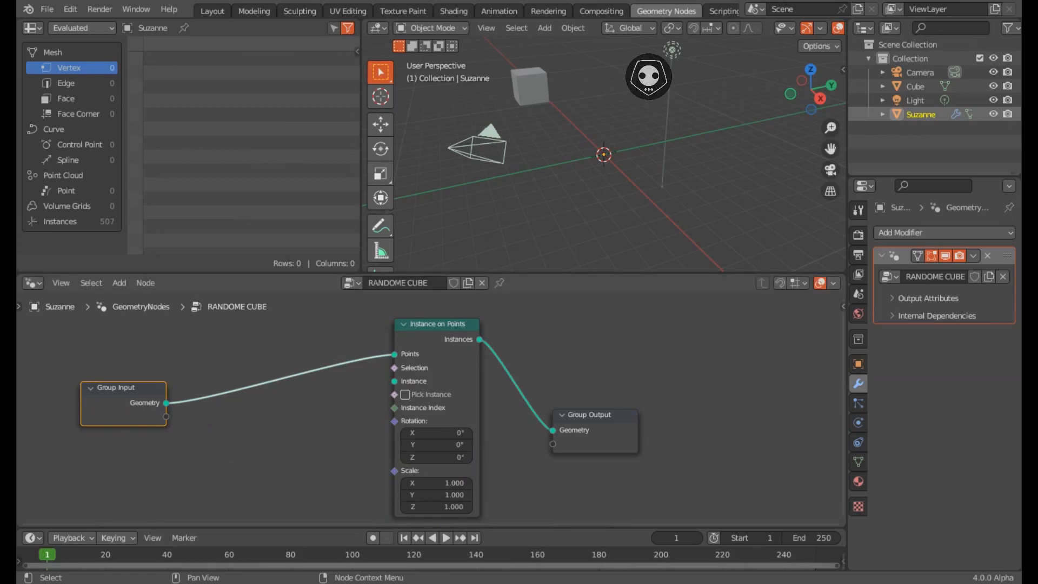
pyautogui.moveTo(116, 388); pyautogui.dragTo(63, 391)
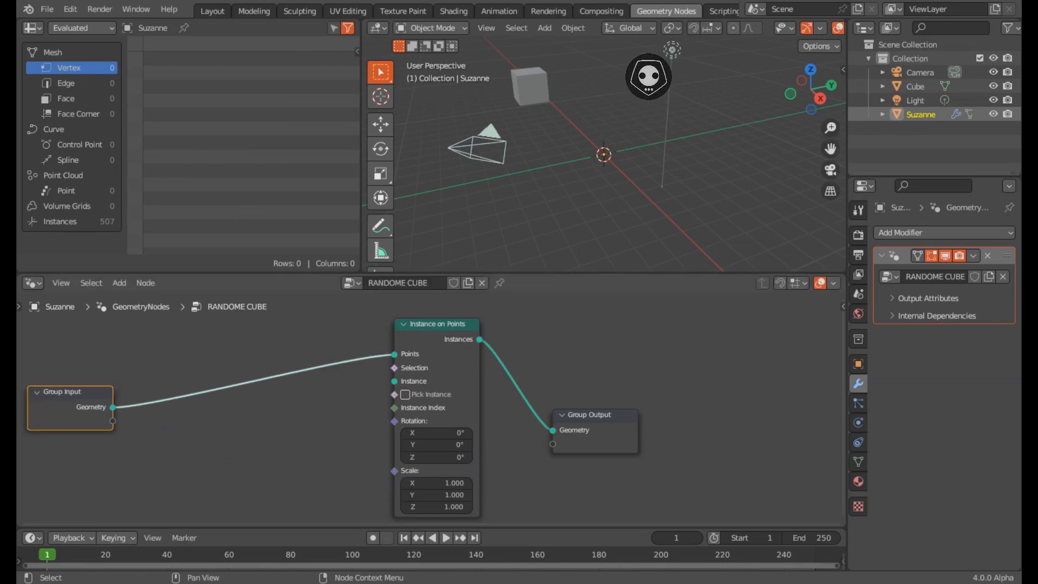
pyautogui.moveTo(163, 411); pyautogui.dragTo(263, 431, button='middle')
pyautogui.hotkey('alt', 'a')
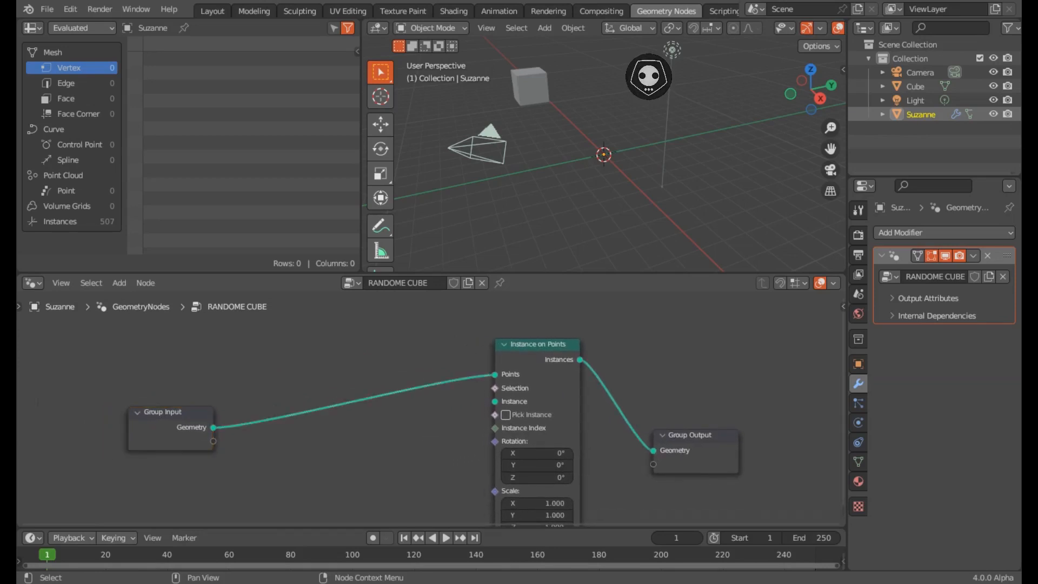
pyautogui.hotkey('shift', 'a')
pyautogui.write('DISTRI')
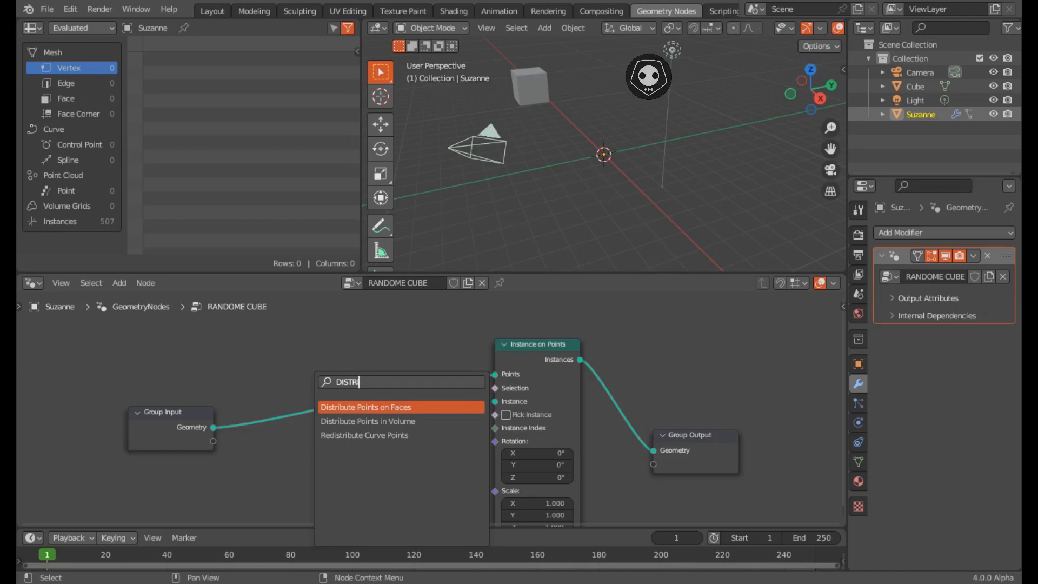
# - Insert a Distribute Points on Faces node between Group Input and Instance on Points
pyautogui.press('Return')
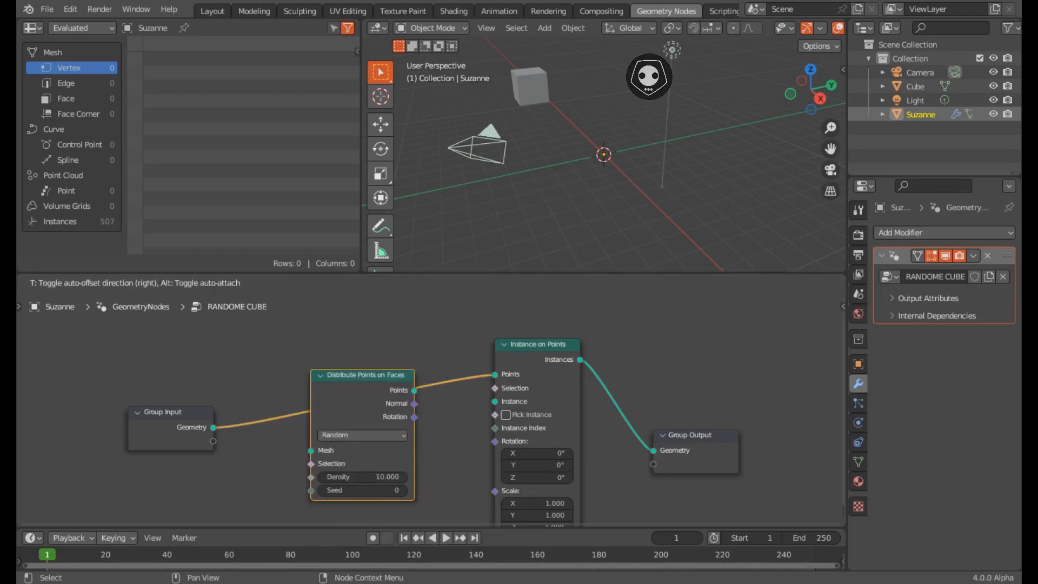
pyautogui.click(310, 345)
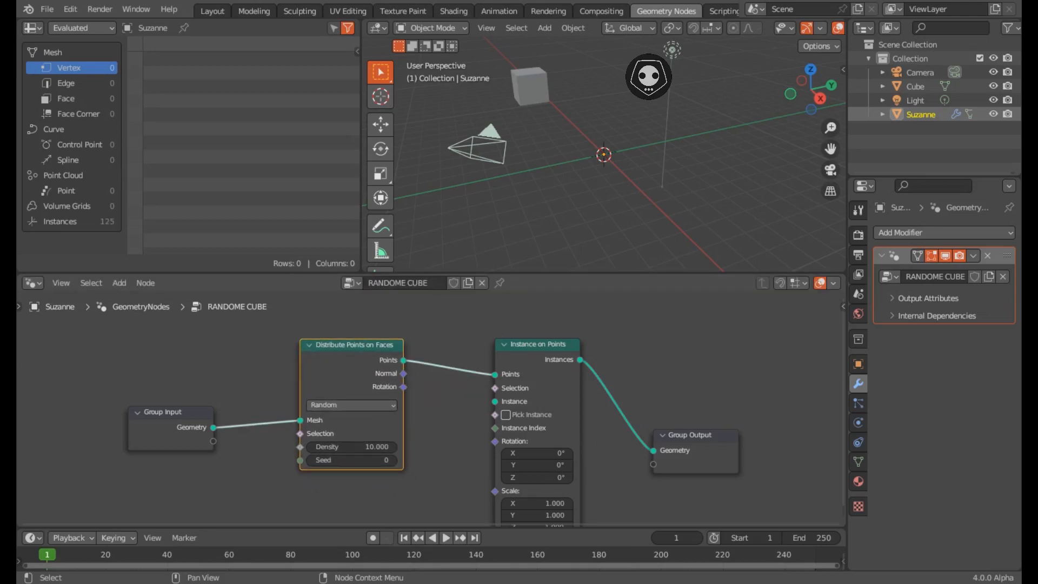
pyautogui.moveTo(351, 406); pyautogui.dragTo(361, 355, button='middle')
pyautogui.click(455, 403)
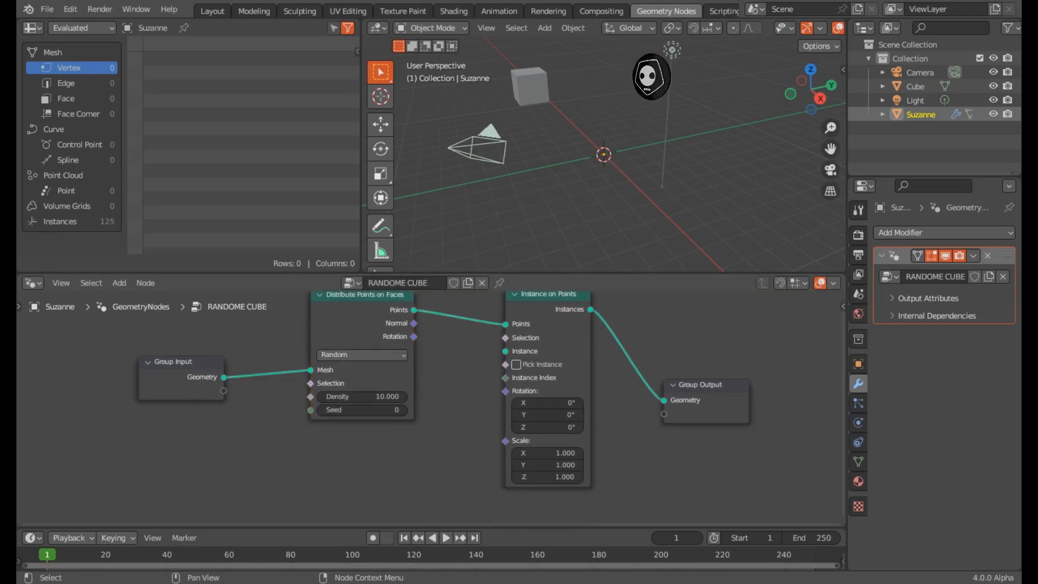
pyautogui.hotkey('shift', 'a')
pyautogui.write('CUBE')
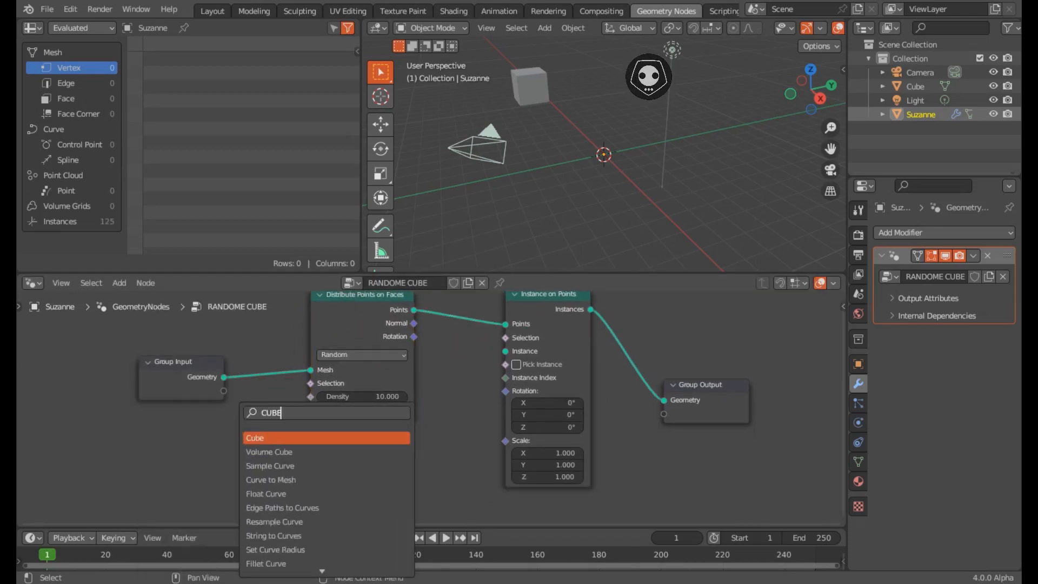
# - Add a Cube node and connect its Mesh output to Instance on Points' Instance socket
pyautogui.press('Return')
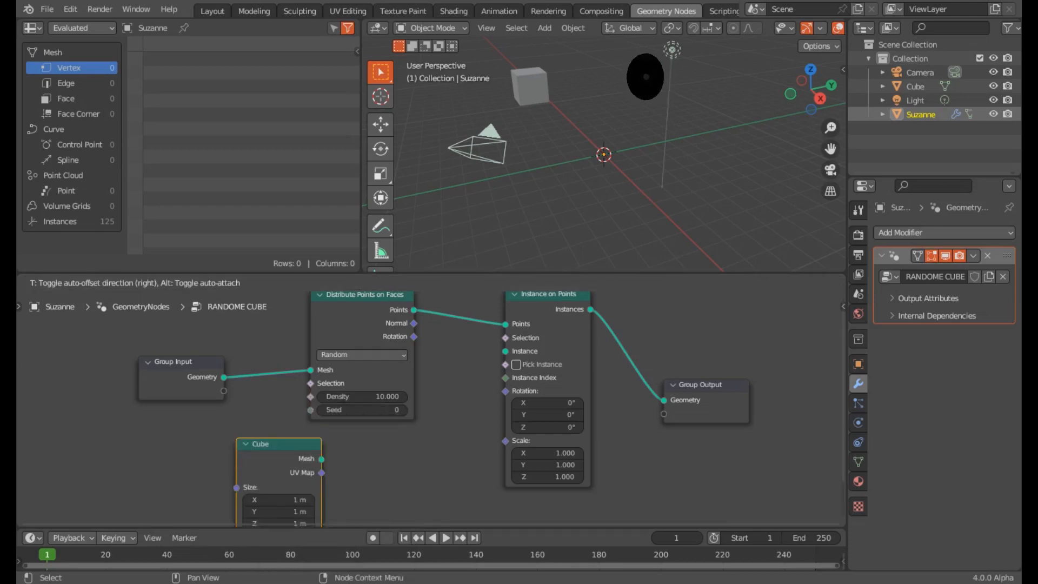
pyautogui.press('Return')
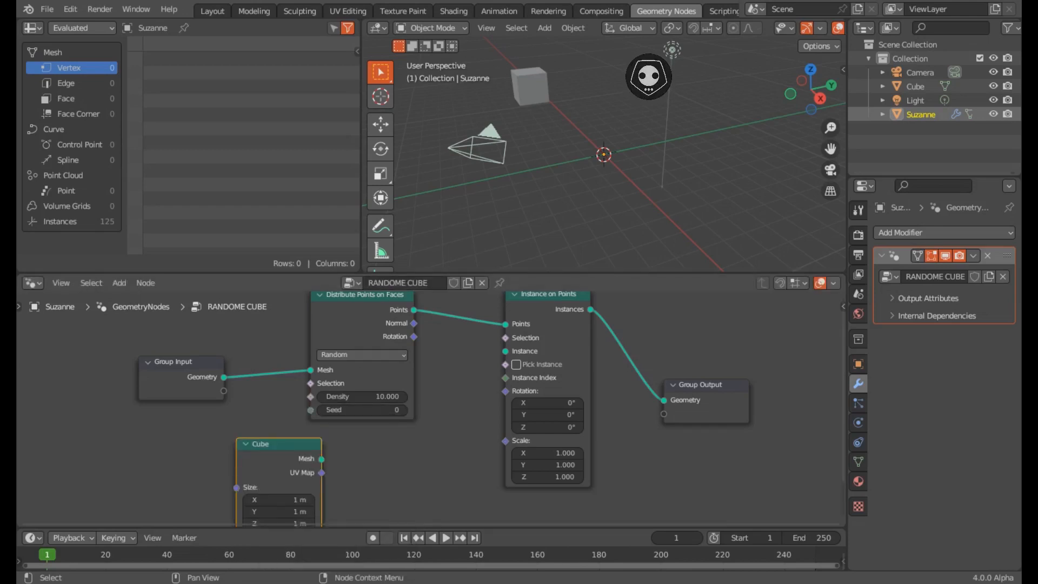
pyautogui.moveTo(322, 458); pyautogui.dragTo(505, 351)
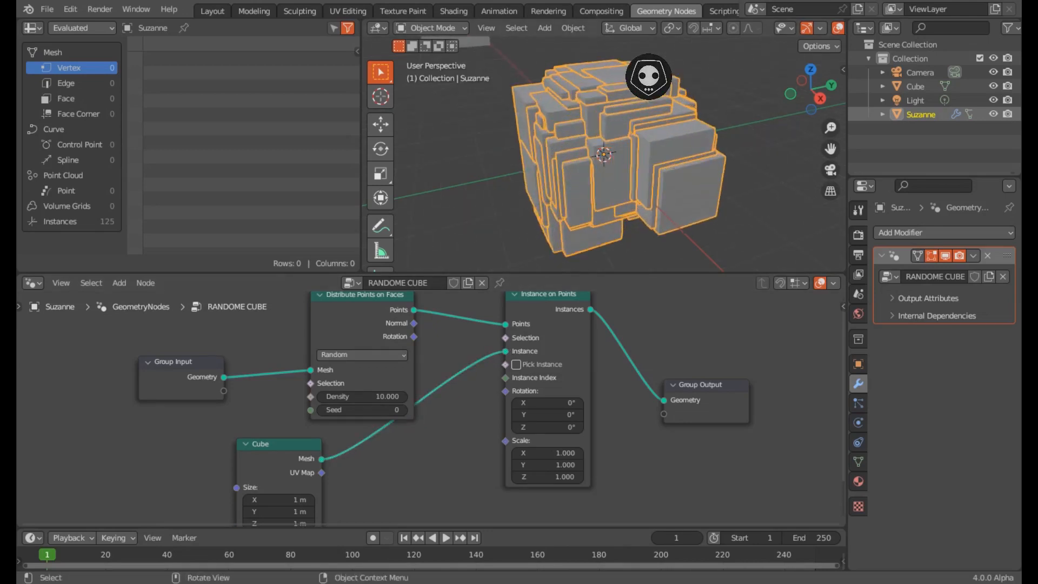
pyautogui.moveTo(605, 162); pyautogui.dragTo(638, 159, button='middle')
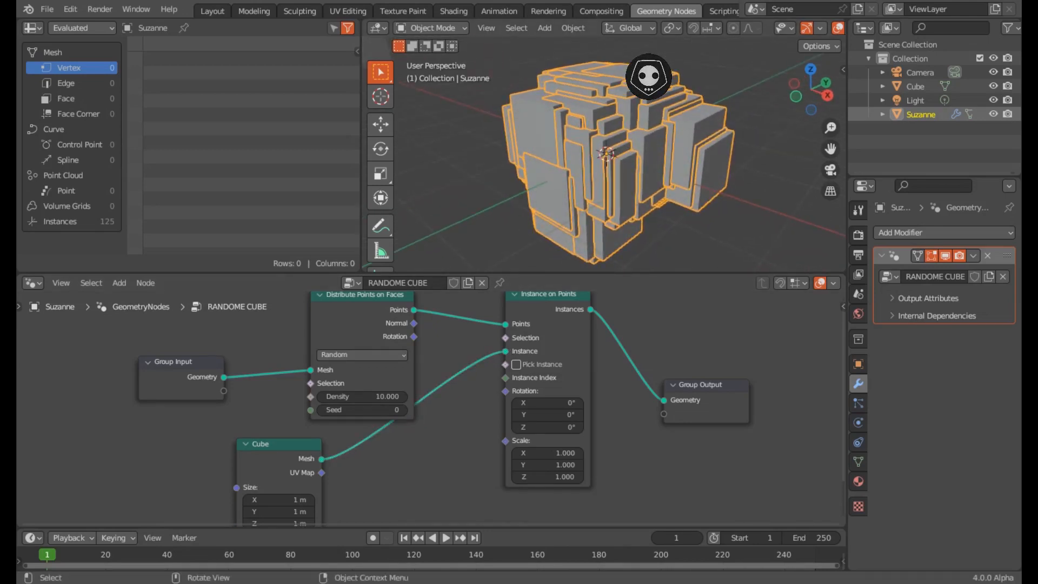
# - Save the file as RANDOME QQUBE.blend
pyautogui.hotkey('ctrl', 's')
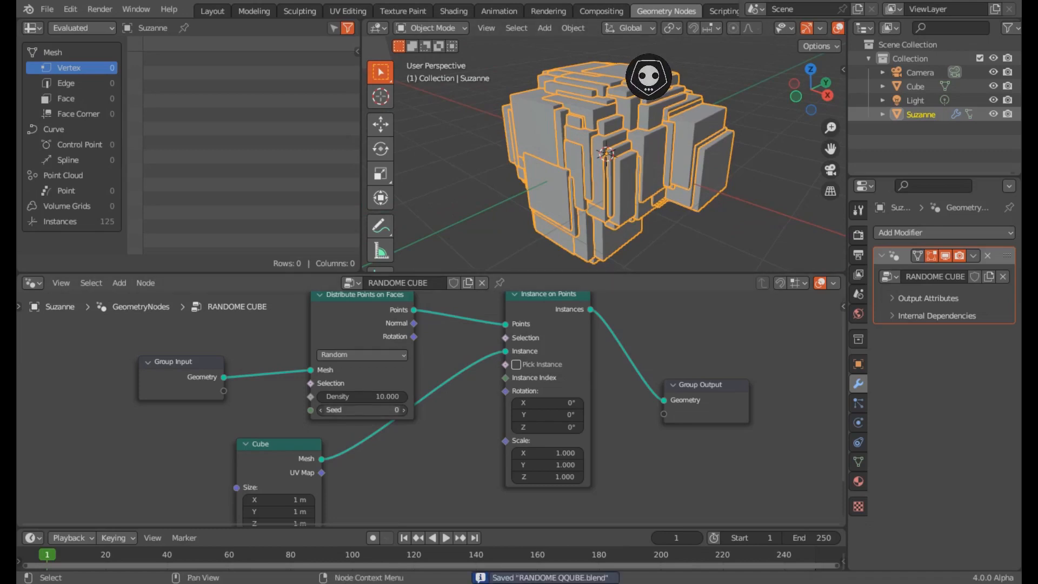
pyautogui.moveTo(362, 398); pyautogui.dragTo(336, 427, button='middle')
pyautogui.scroll(3, 434, 408)
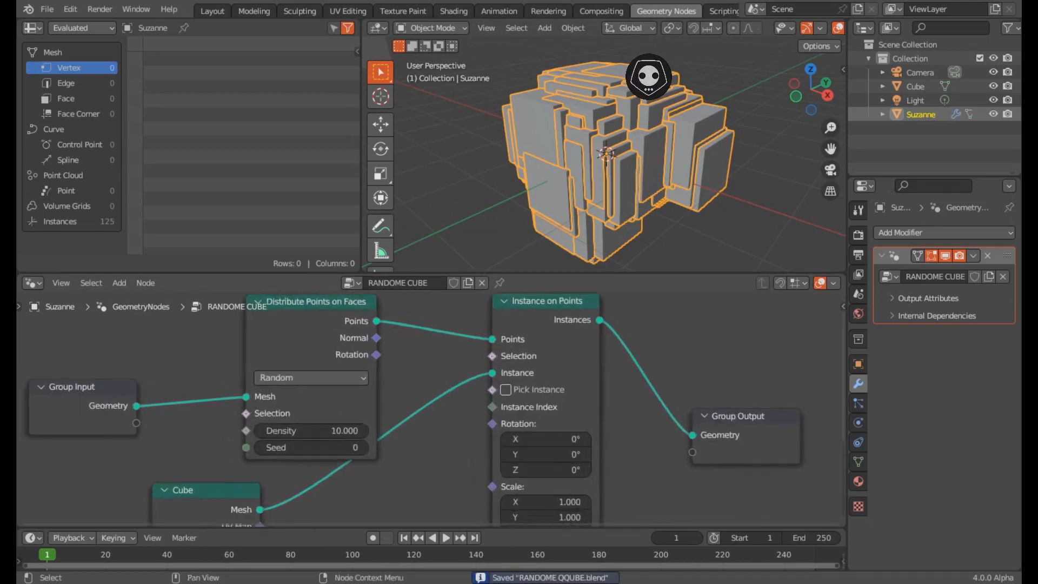
# - Switch point distribution to Poisson Disk with a 0.004 m minimum distance
pyautogui.click(311, 378)
pyautogui.click(302, 412)
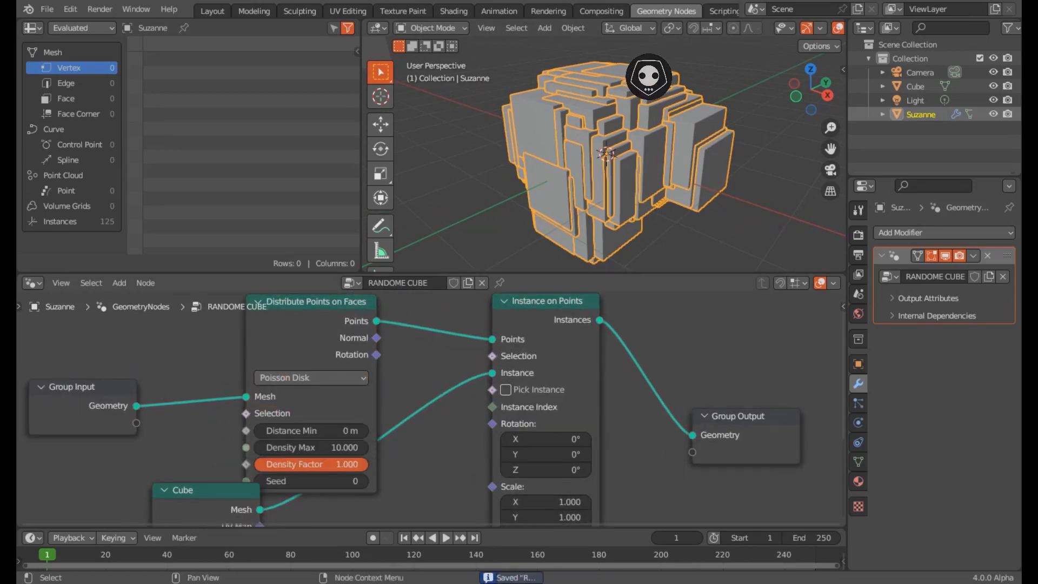
pyautogui.moveTo(432, 411)
pyautogui.mouseDown(button='middle')
pyautogui.moveTo(481, 441)
pyautogui.moveTo(455, 439)
pyautogui.moveTo(439, 411)
pyautogui.moveTo(448, 398)
pyautogui.mouseUp(button='middle')
pyautogui.click(343, 400)
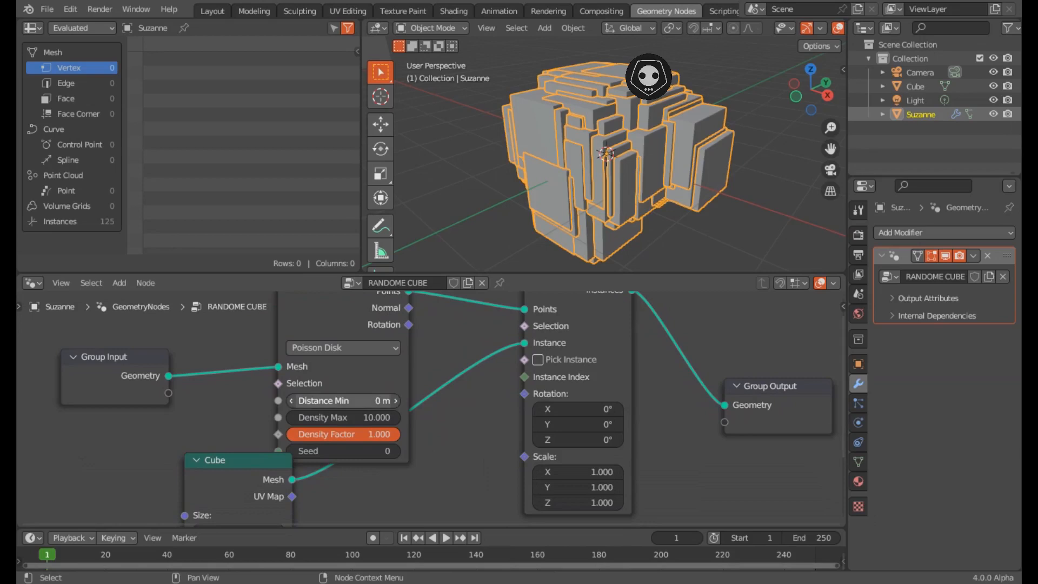
pyautogui.write('.01')
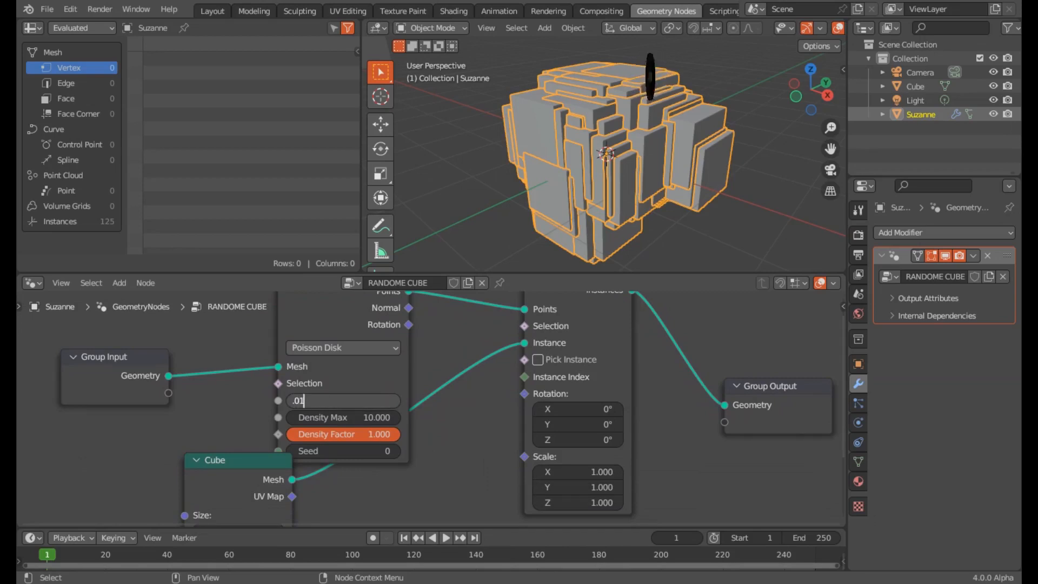
pyautogui.press('BackSpace')
pyautogui.write('04')
pyautogui.press('Return')
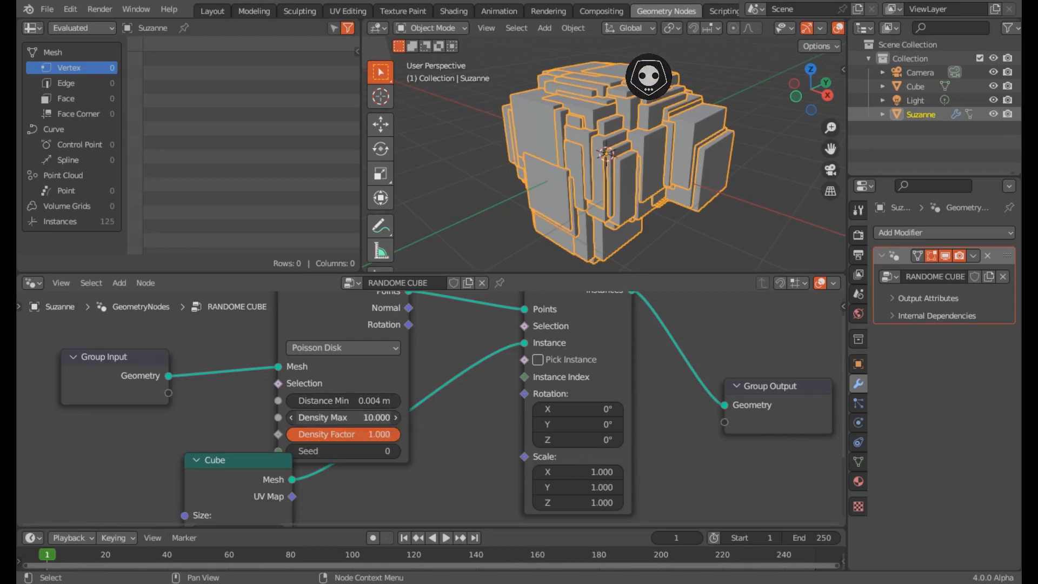
# - Set Density Max to 1000, giving about 12.2K cube instances
pyautogui.click(343, 417)
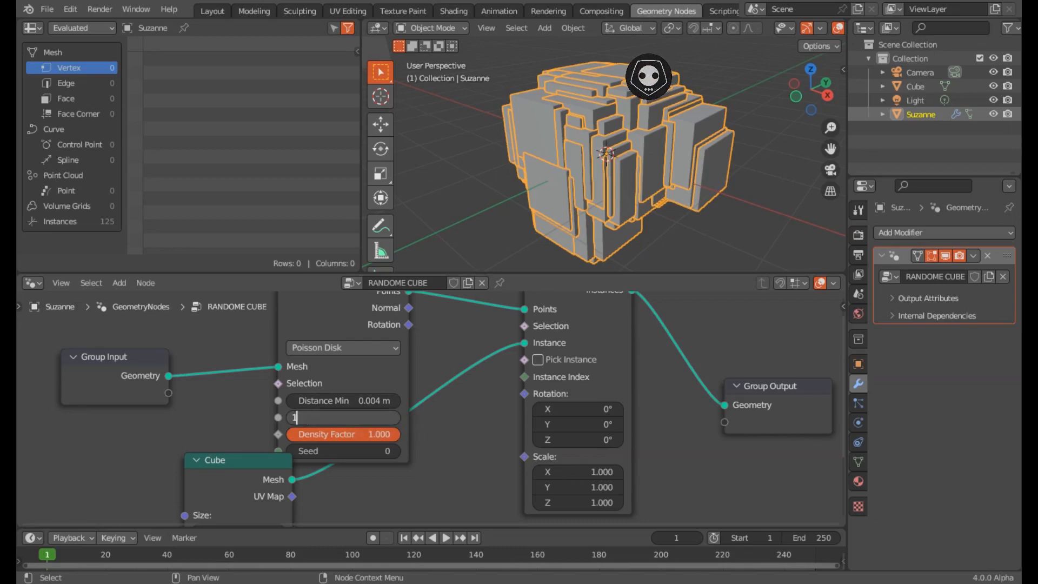
pyautogui.write('1000')
pyautogui.press('Return')
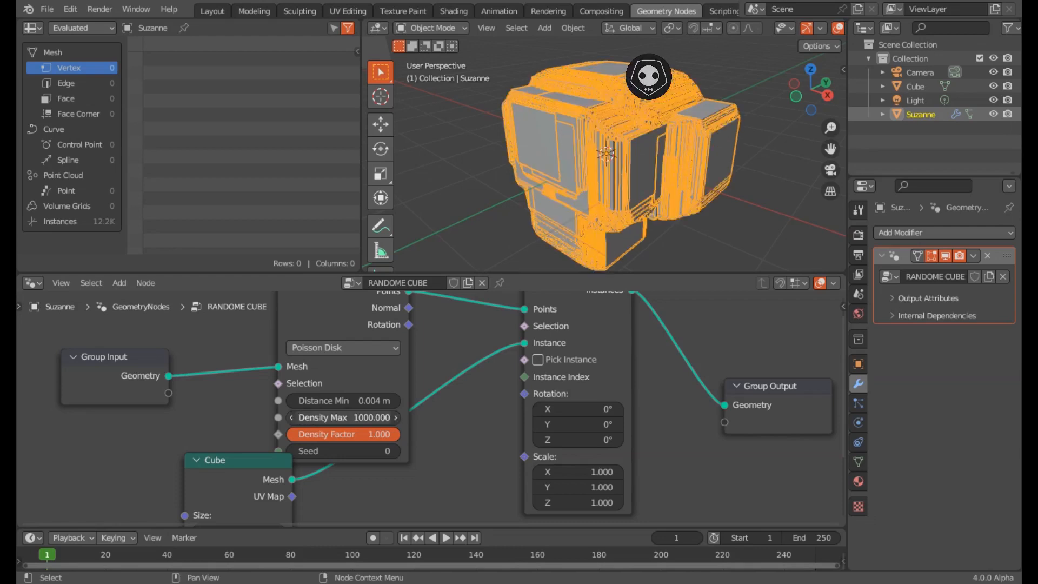
pyautogui.scroll(-1, 428, 417)
pyautogui.moveTo(372, 377); pyautogui.dragTo(342, 364)
pyautogui.scroll(-3, 431, 410)
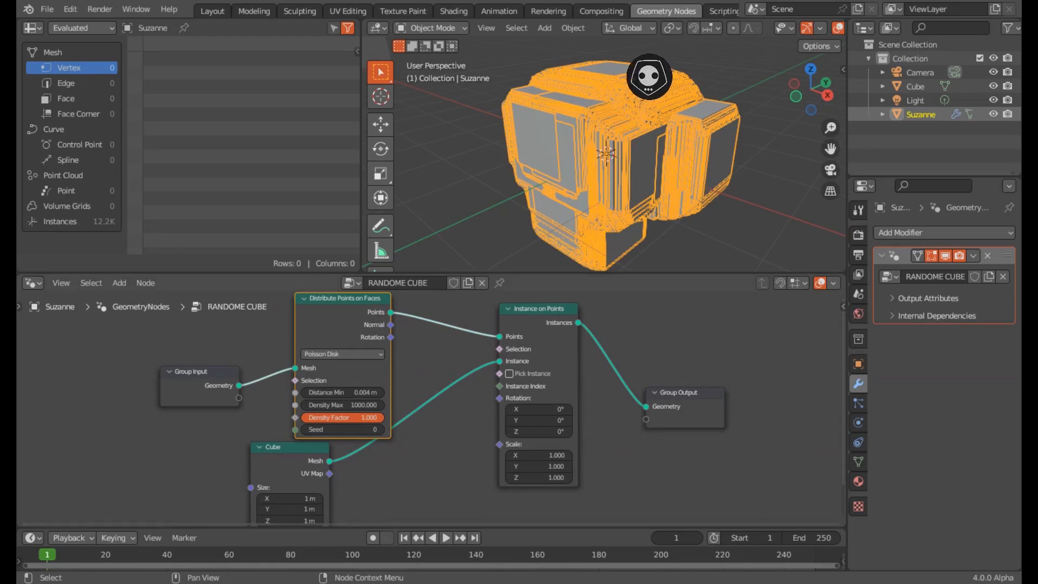
# - Set the Cube node's Size X, Y and Z to 0.1 m
pyautogui.moveTo(431, 476); pyautogui.dragTo(404, 360, button='middle')
pyautogui.scroll(3, 430, 409)
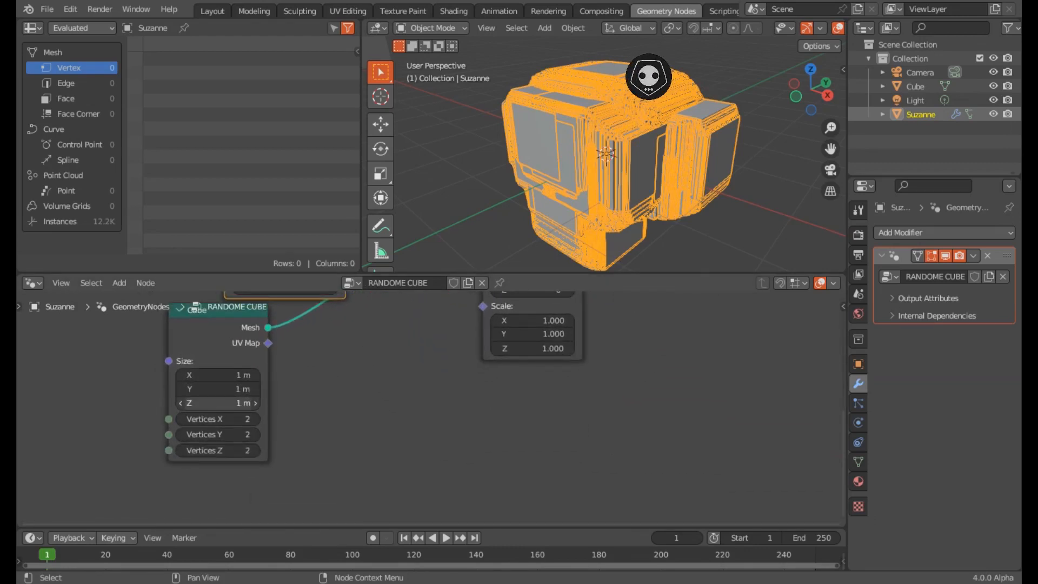
pyautogui.click(218, 375)
pyautogui.write('.')
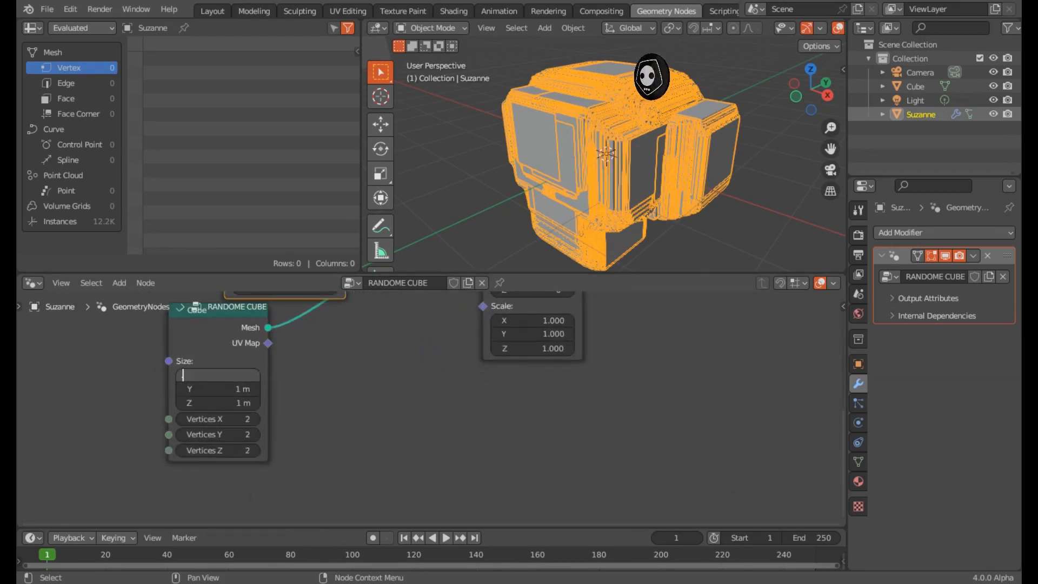
pyautogui.write('1')
pyautogui.press('Tab')
pyautogui.write('.1')
pyautogui.press('Tab')
pyautogui.write('.1')
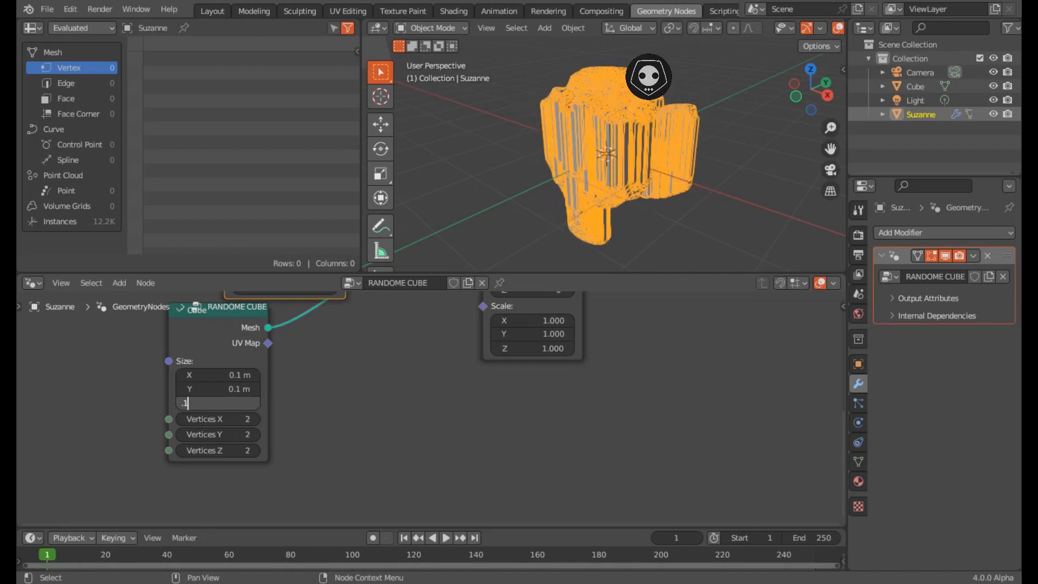
pyautogui.press('Return')
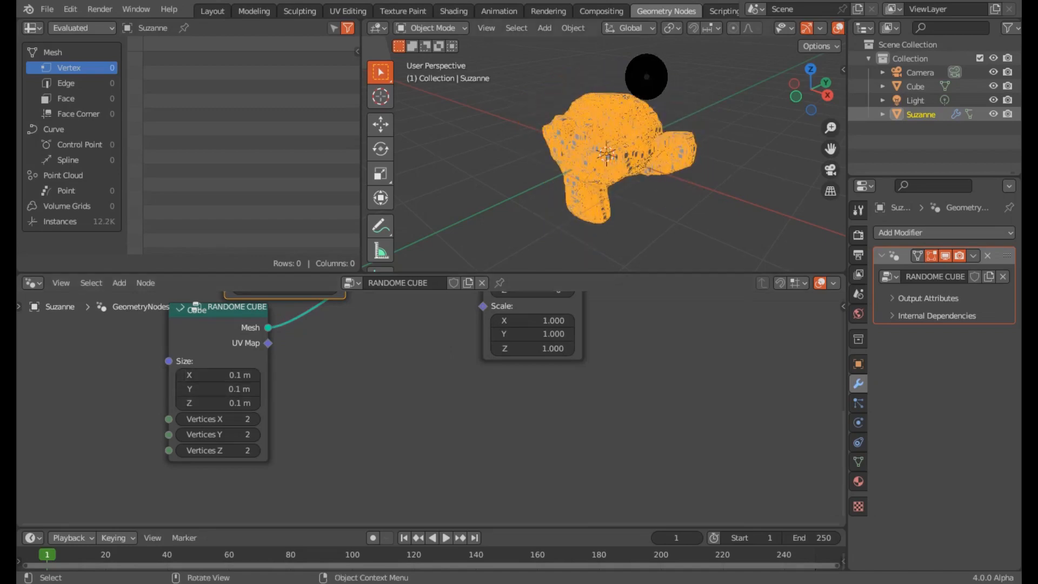
pyautogui.scroll(6, 608, 154)
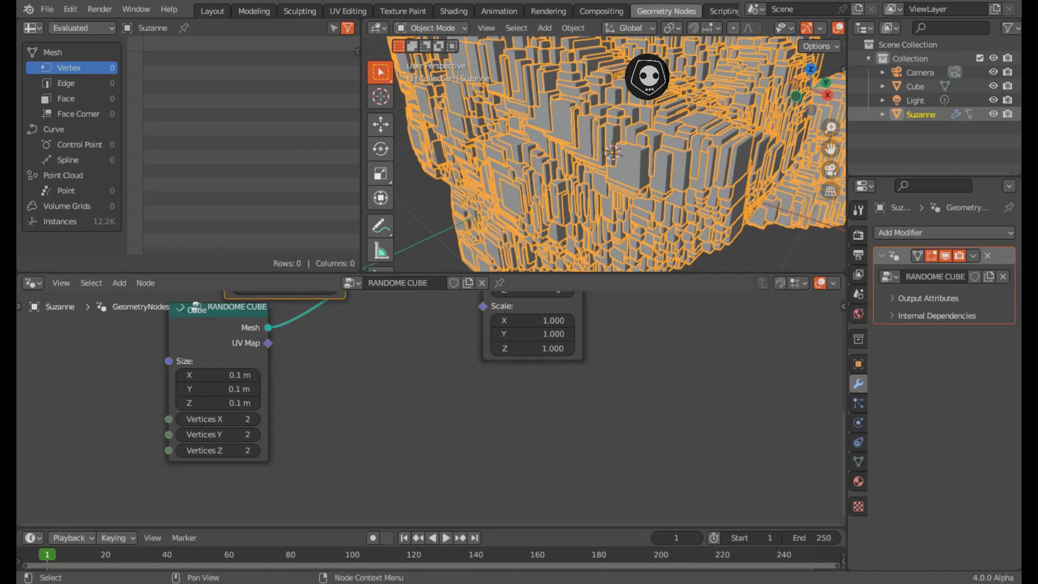
pyautogui.moveTo(518, 394); pyautogui.dragTo(459, 470, button='middle')
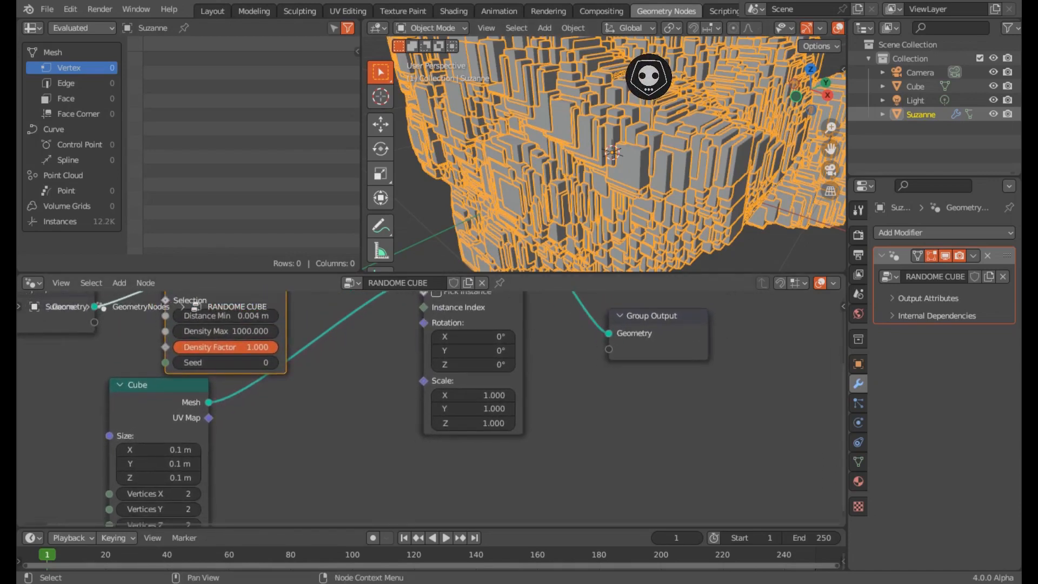
# - Add a Random Value node and connect its Value output to Instance on Points' Scale
pyautogui.click(373, 443)
pyautogui.hotkey('shift', 'a')
pyautogui.write('s')
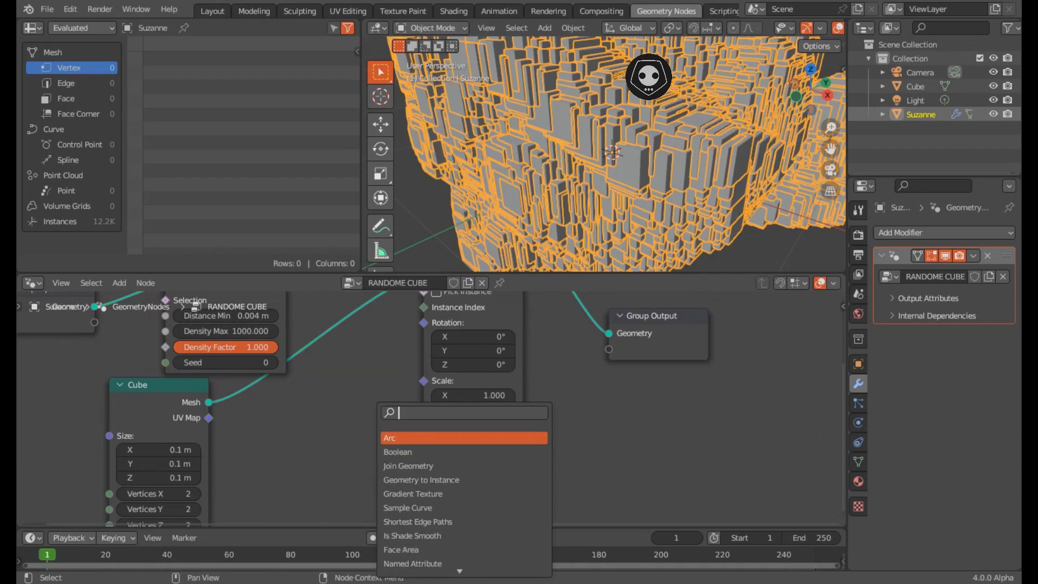
pyautogui.write('random')
pyautogui.press('Return')
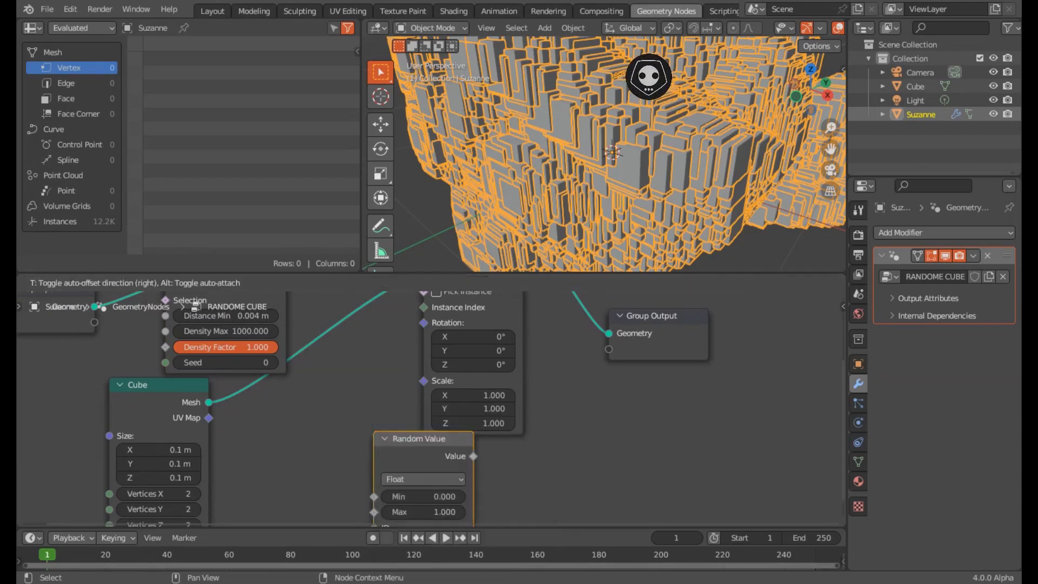
pyautogui.click(261, 414)
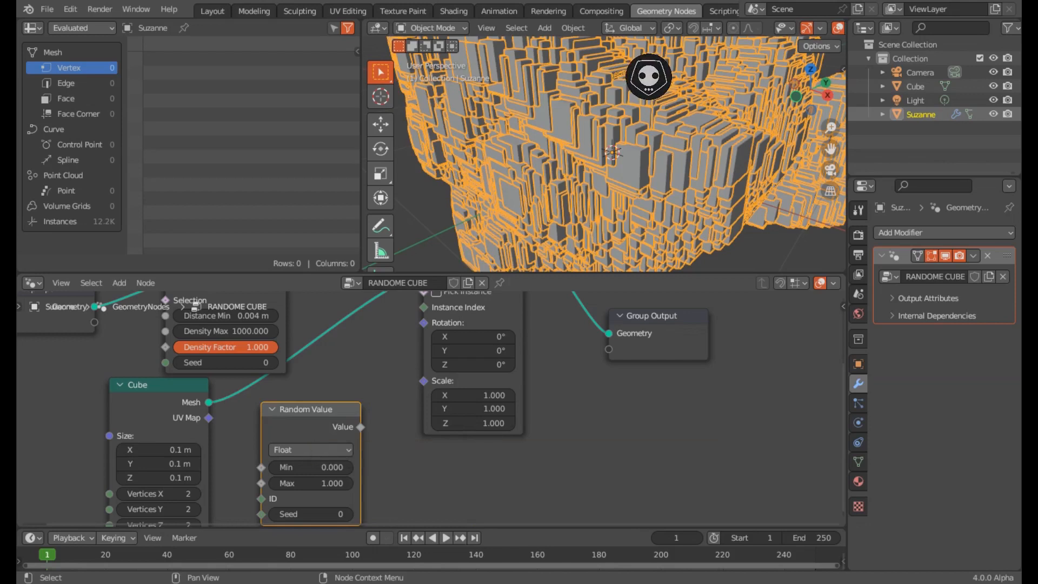
pyautogui.moveTo(357, 432); pyautogui.dragTo(327, 439, button='middle')
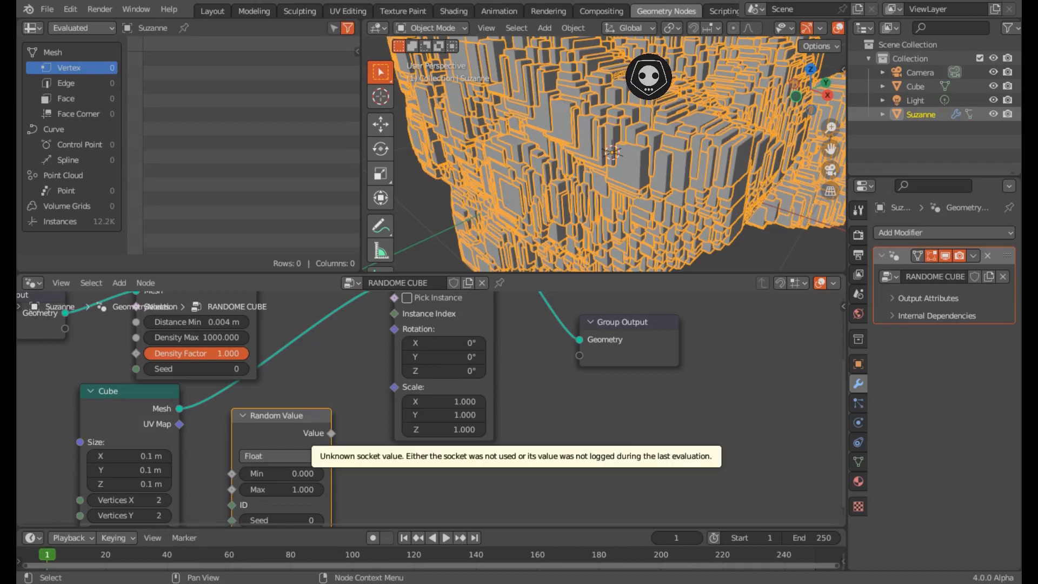
pyautogui.moveTo(331, 433); pyautogui.dragTo(394, 387)
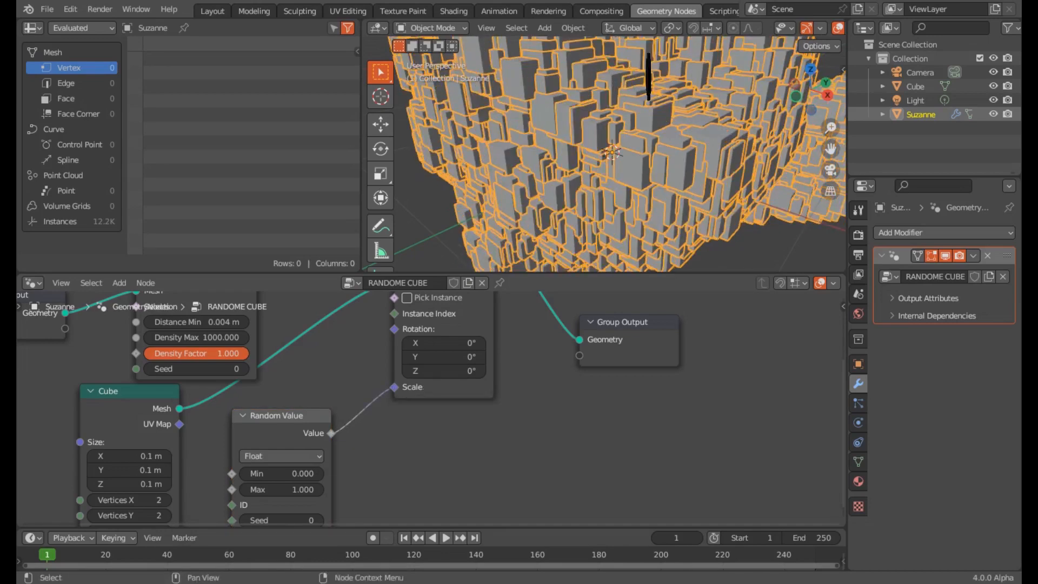
pyautogui.moveTo(394, 387); pyautogui.dragTo(411, 364, button='middle')
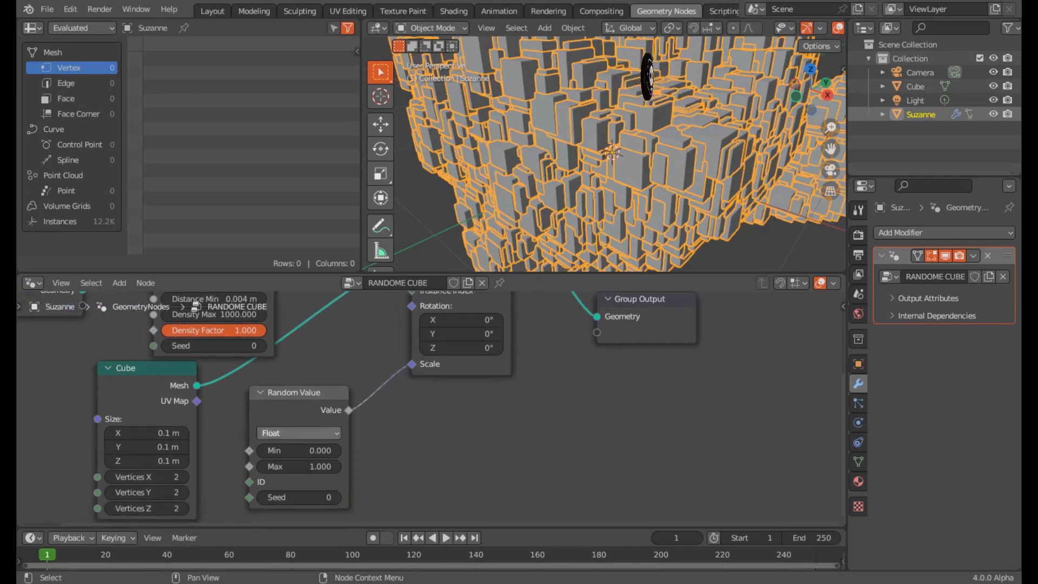
# - Switch the Random Value node to Vector type and relink it to the Scale socket
pyautogui.click(298, 433)
pyautogui.click(299, 480)
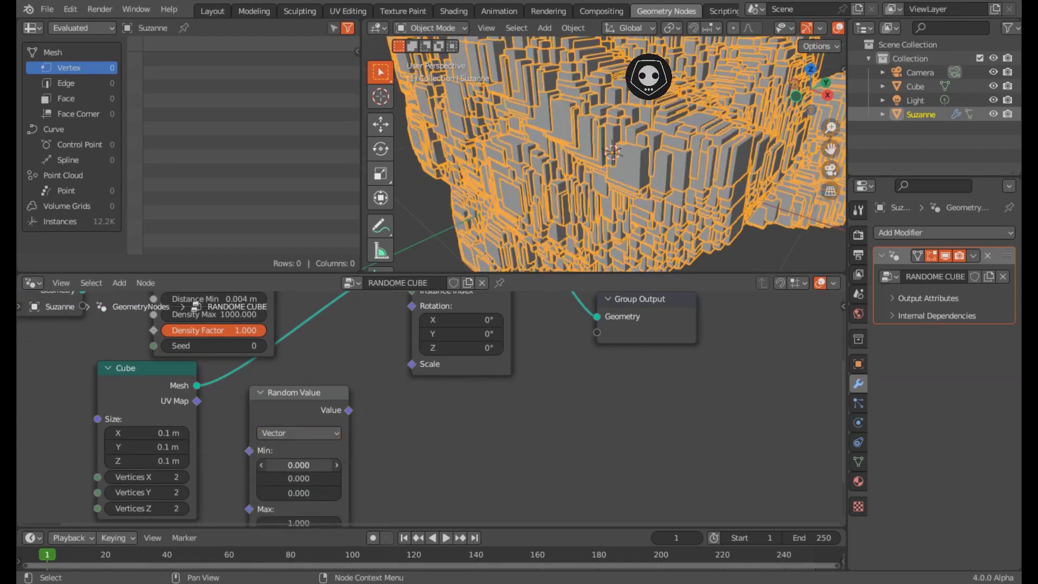
pyautogui.moveTo(348, 410); pyautogui.dragTo(411, 363)
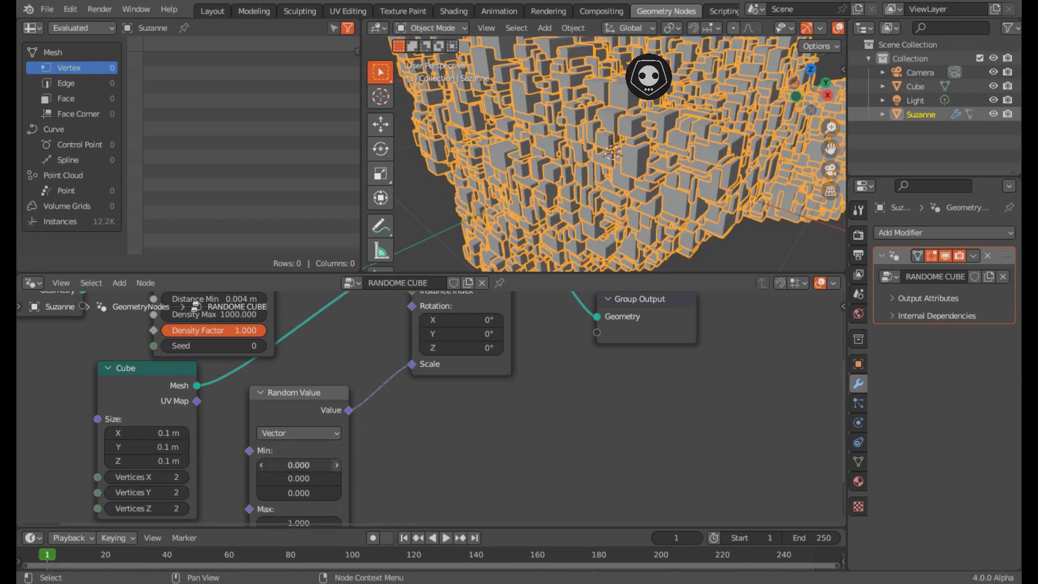
# - Set the Random Value Min to 0.5 on X, Y and Z
pyautogui.moveTo(298, 464); pyautogui.dragTo(322, 419, button='middle')
pyautogui.click(323, 419)
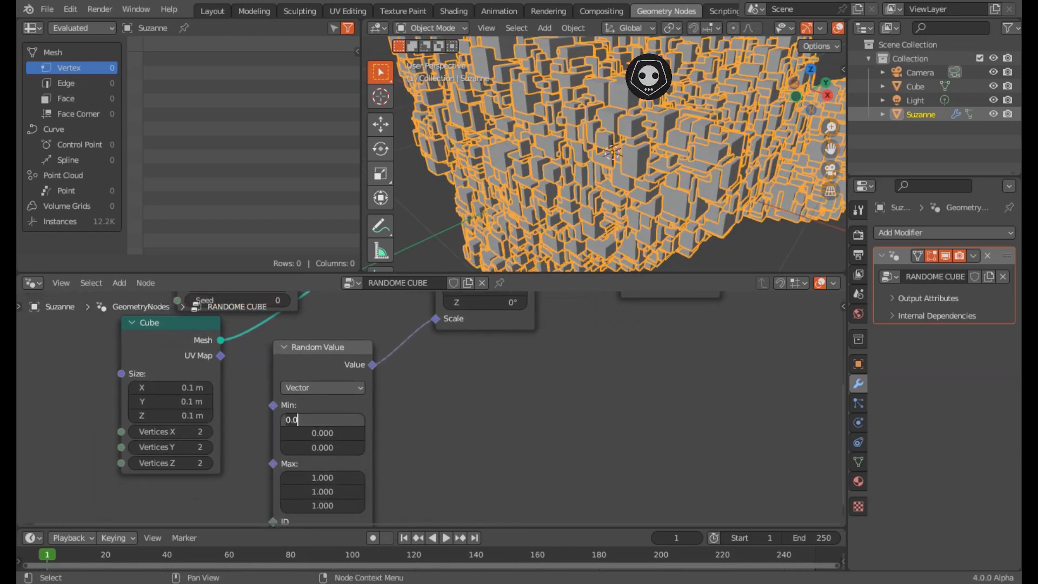
pyautogui.write('0.5')
pyautogui.press('Tab')
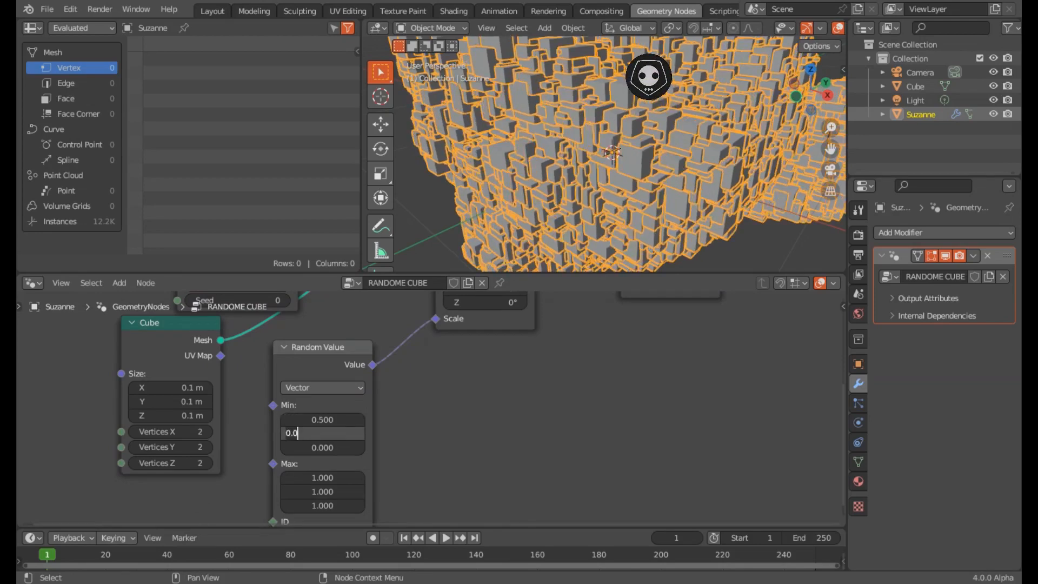
pyautogui.write('.5')
pyautogui.press('Tab')
pyautogui.write('.5')
pyautogui.press('Return')
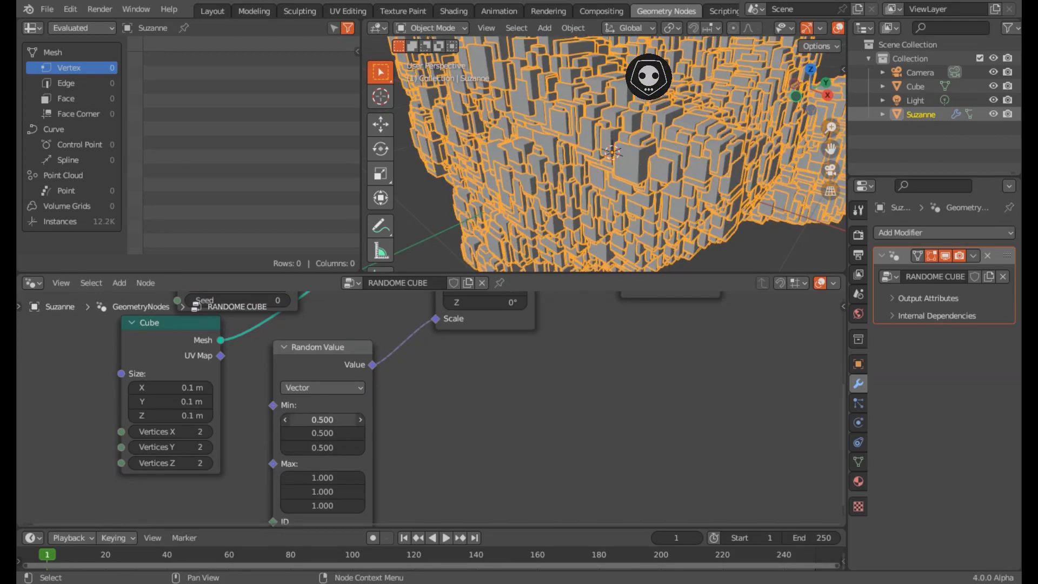
pyautogui.moveTo(502, 368); pyautogui.dragTo(443, 466, button='middle')
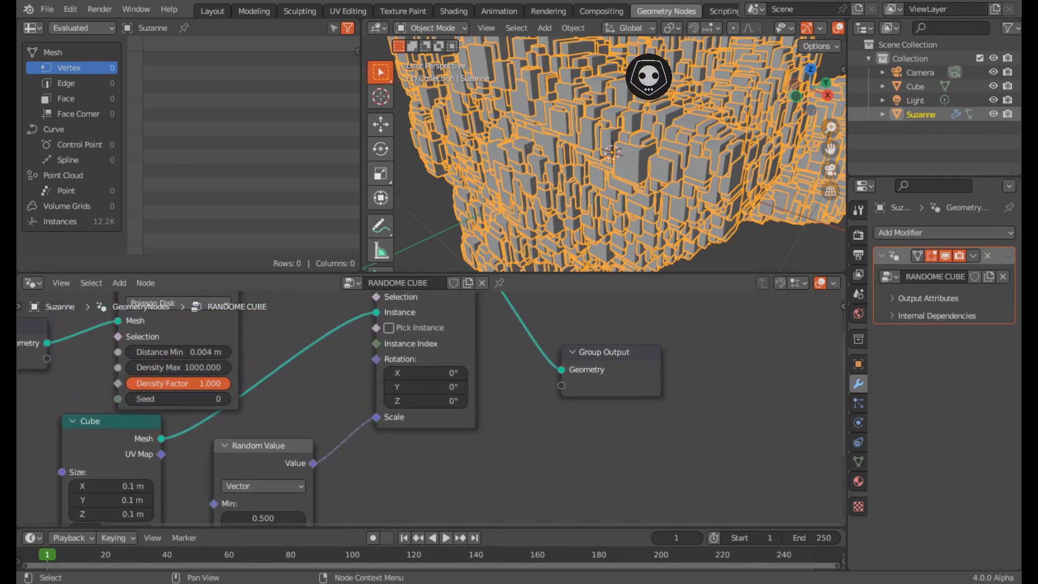
pyautogui.moveTo(433, 373); pyautogui.dragTo(457, 445, button='middle')
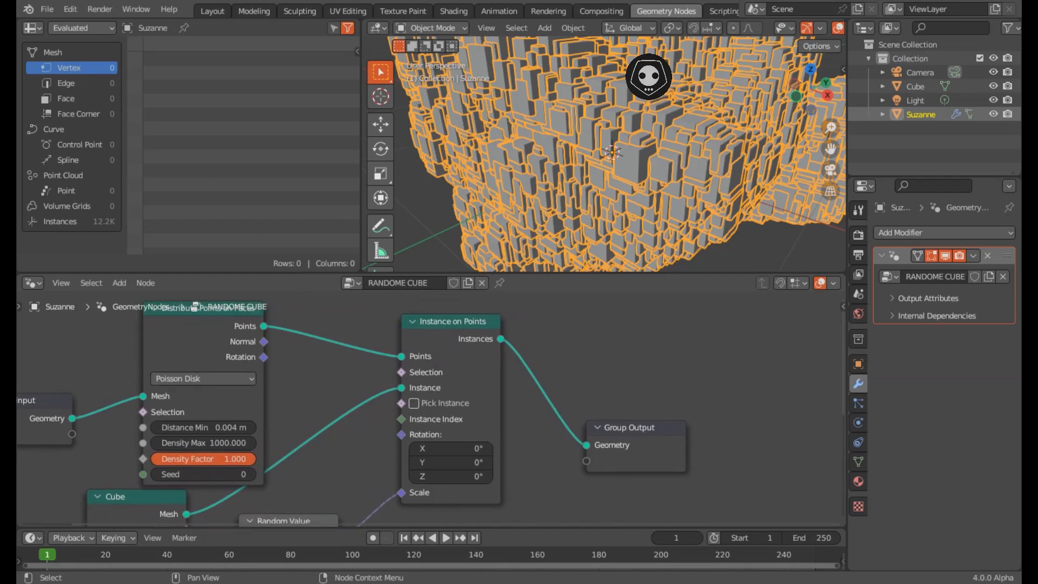
# - Deselect Suzanne to inspect the cube-covered model and save RANDOME QQUBE.blend
pyautogui.moveTo(595, 173)
pyautogui.mouseDown(button='middle')
pyautogui.moveTo(630, 173)
pyautogui.moveTo(591, 171)
pyautogui.mouseUp(button='middle')
pyautogui.scroll(-6, 621, 168)
pyautogui.scroll(6, 605, 167)
pyautogui.scroll(-5, 610, 157)
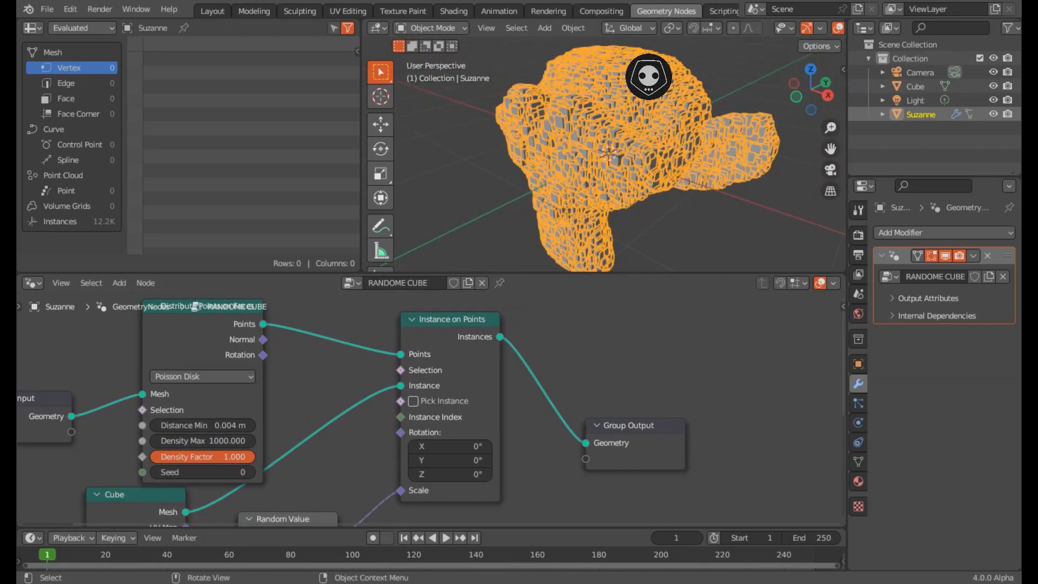
pyautogui.hotkey('alt', 'a')
pyautogui.scroll(4, 611, 154)
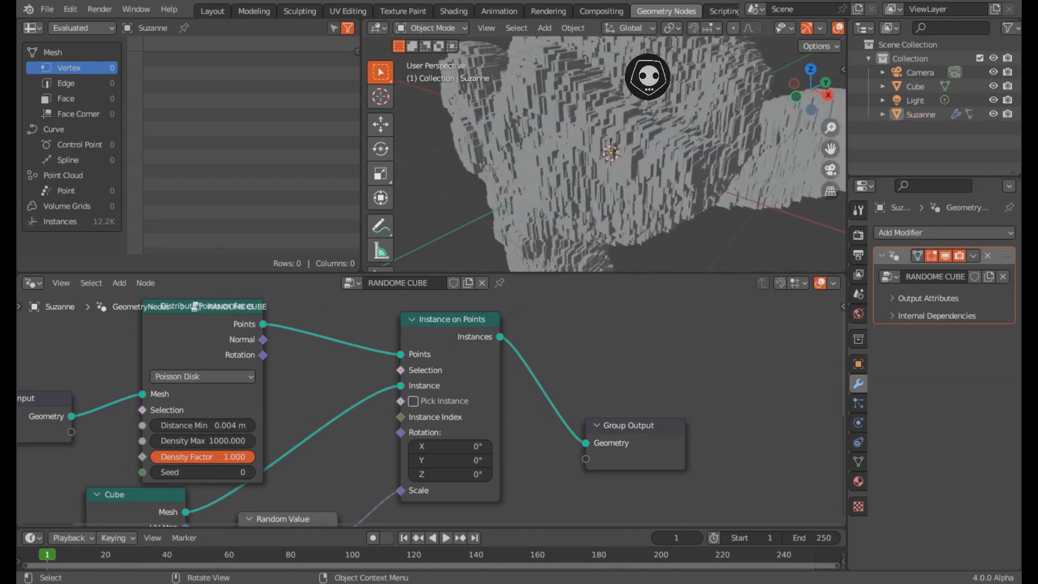
pyautogui.hotkey('ctrl', 's')
# - Enlarge the node editor upward and pan to bring Group Input into view
pyautogui.scroll(3, 610, 154)
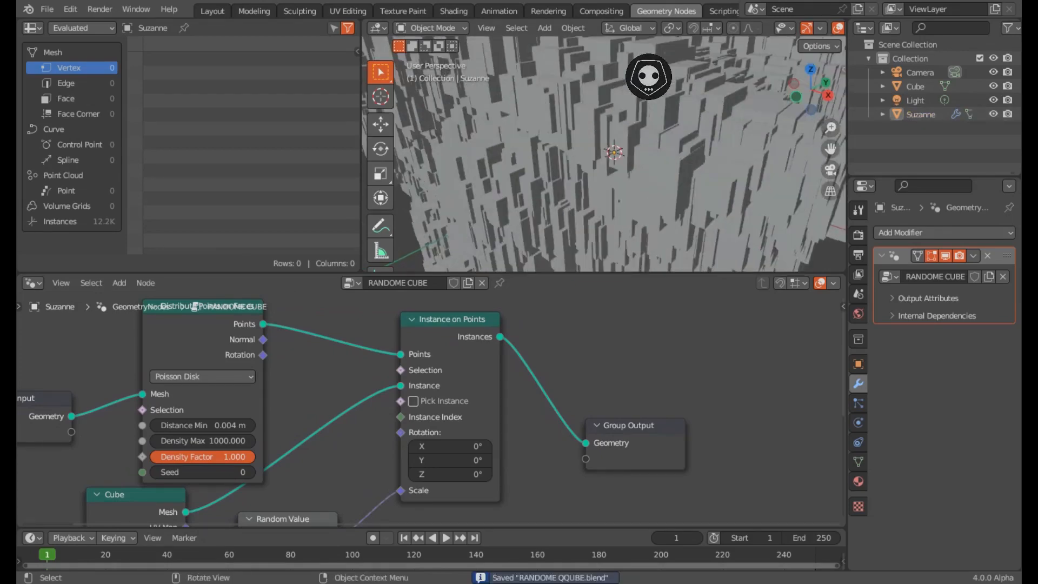
pyautogui.scroll(-4, 611, 154)
pyautogui.moveTo(611, 154)
pyautogui.mouseDown(button='middle')
pyautogui.moveTo(581, 135)
pyautogui.moveTo(613, 154)
pyautogui.mouseUp(button='middle')
pyautogui.moveTo(605, 273); pyautogui.dragTo(605, 218)
pyautogui.moveTo(540, 346); pyautogui.dragTo(696, 337, button='middle')
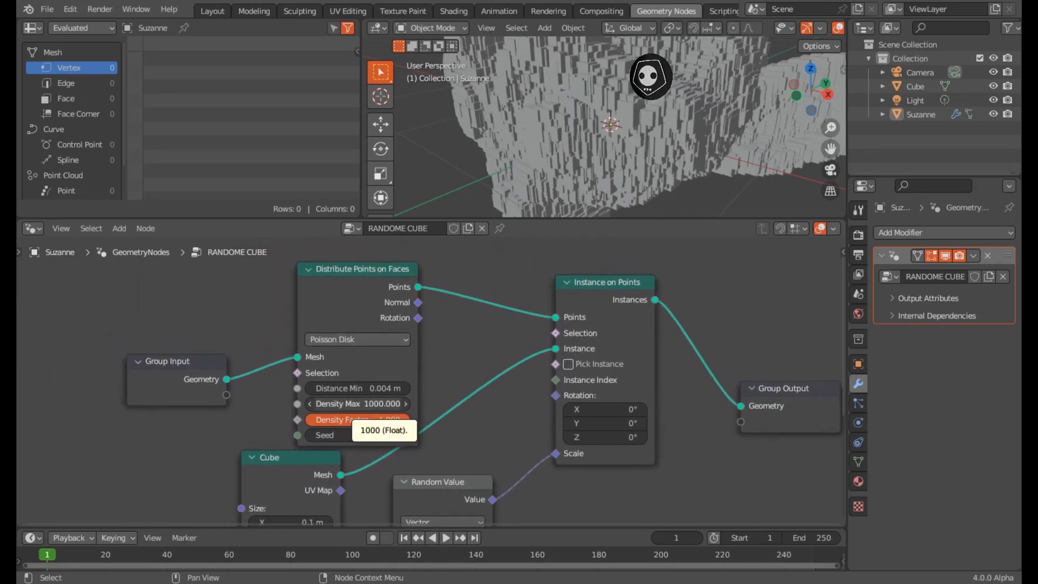
# - Try a Density Max of 100 in Distribute Points on Faces to see sparser cubes
pyautogui.click(389, 404)
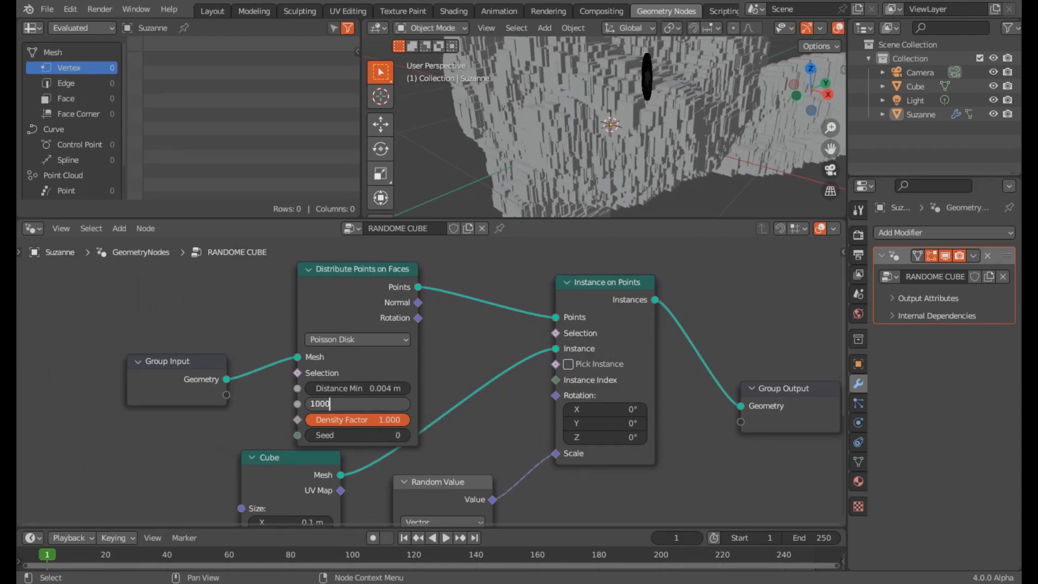
pyautogui.press('Return')
pyautogui.click(388, 405)
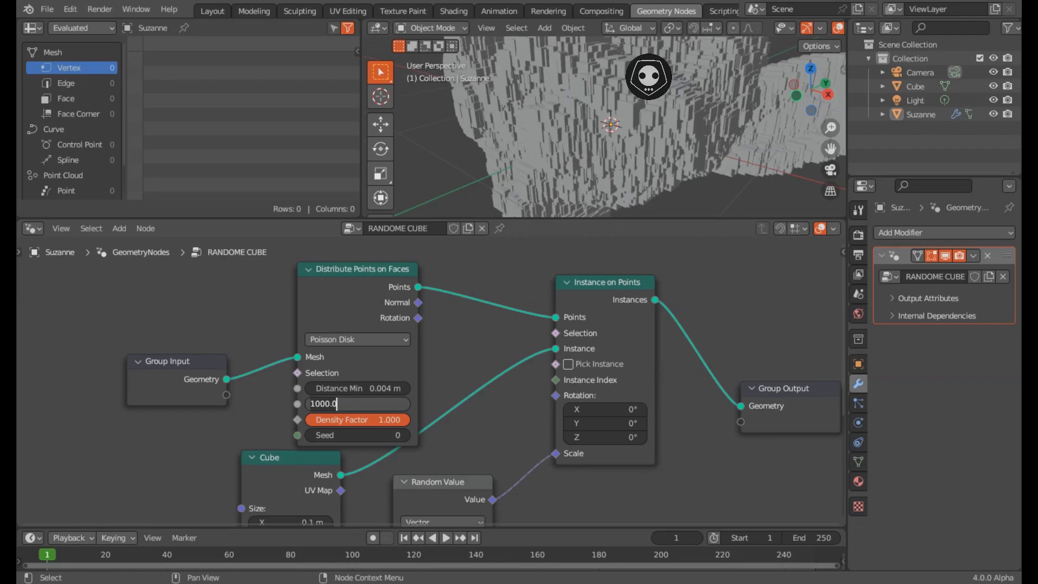
pyautogui.write('100')
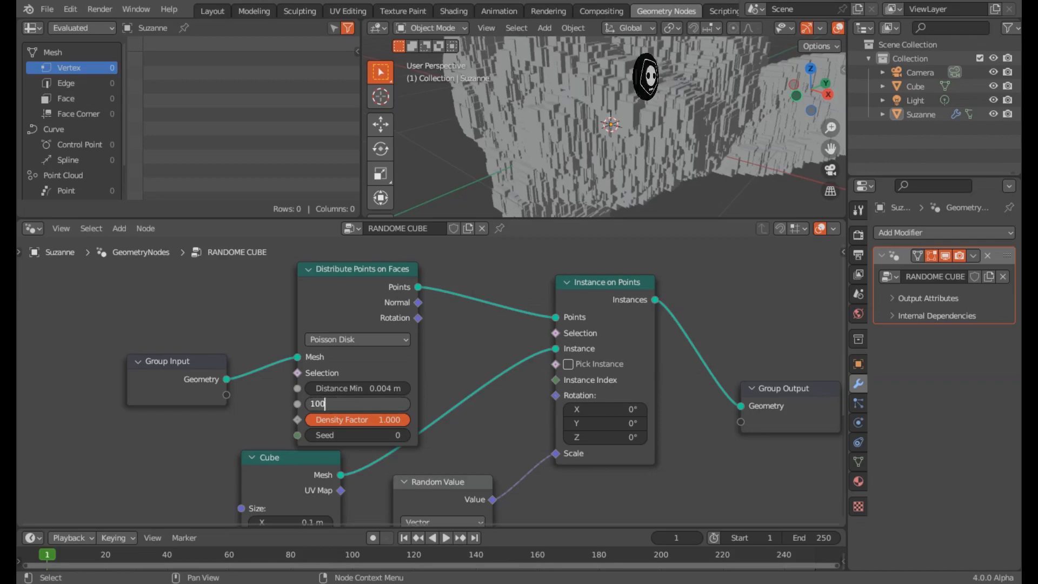
pyautogui.press('Return')
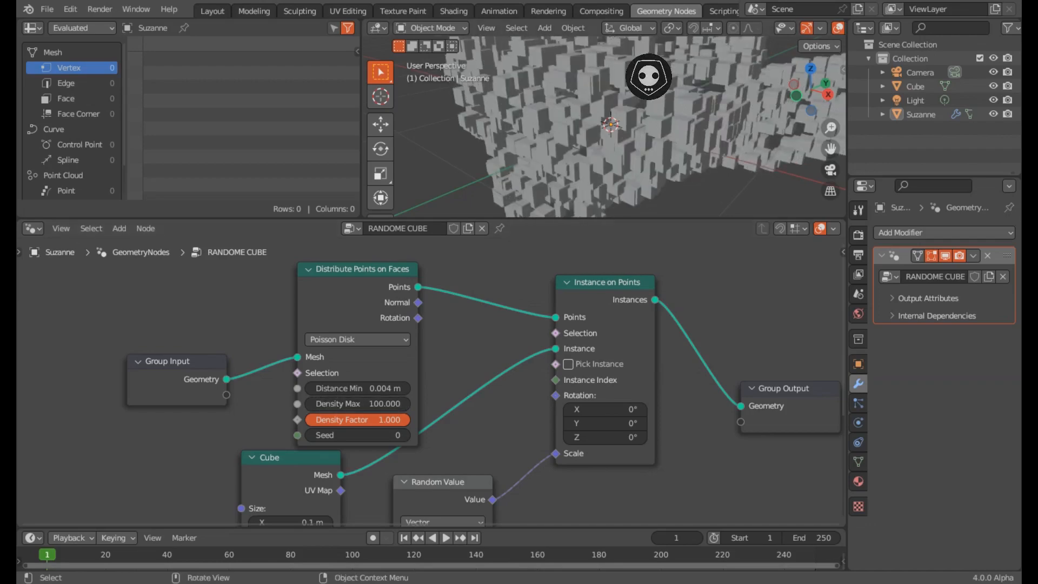
# - Restore Density Max to 1000 and lower Density Factor to 0.220
pyautogui.moveTo(605, 130); pyautogui.dragTo(644, 138, button='middle')
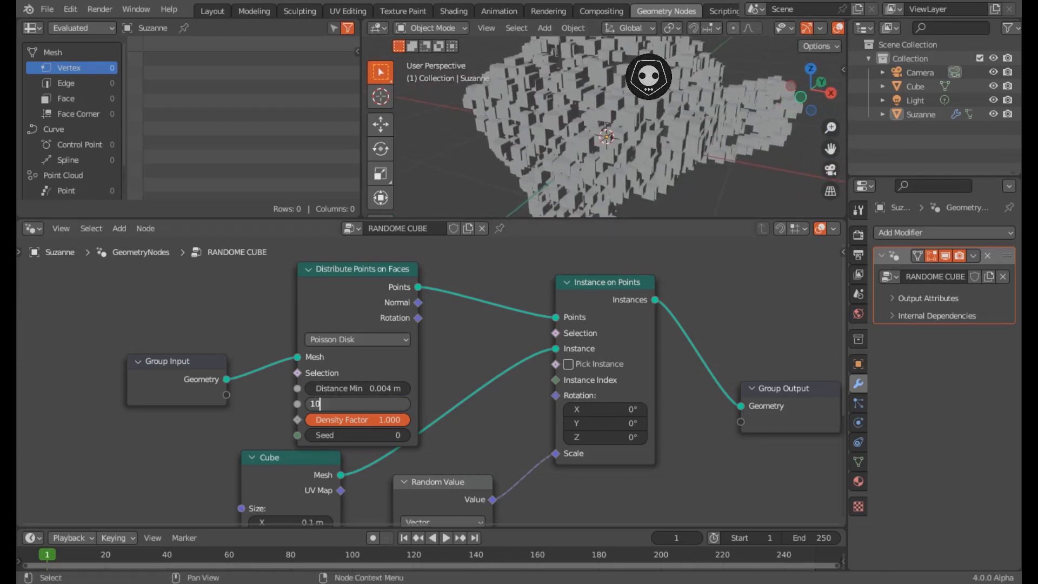
pyautogui.press('Return')
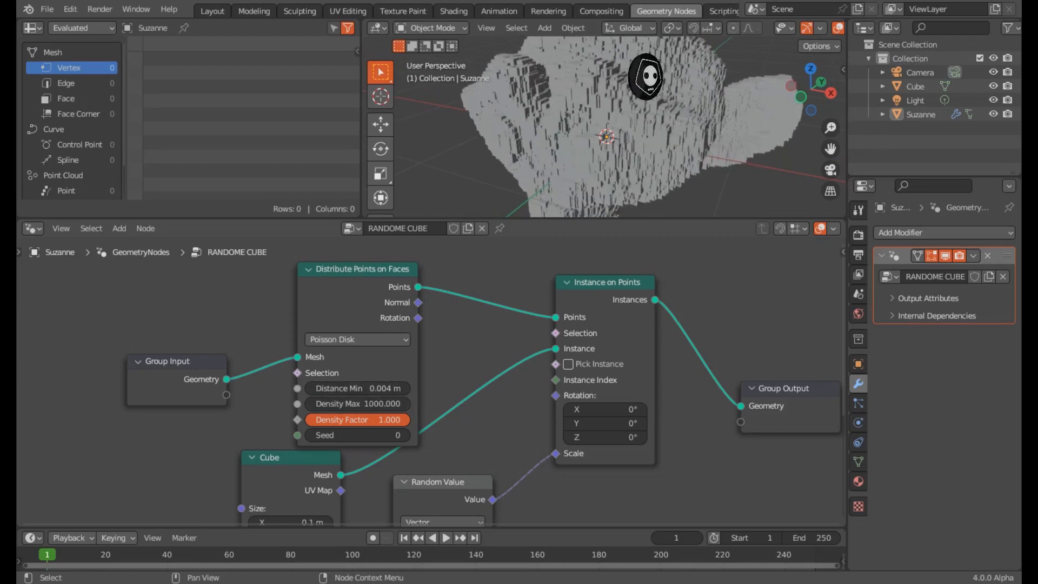
pyautogui.moveTo(372, 419); pyautogui.dragTo(409, 419)
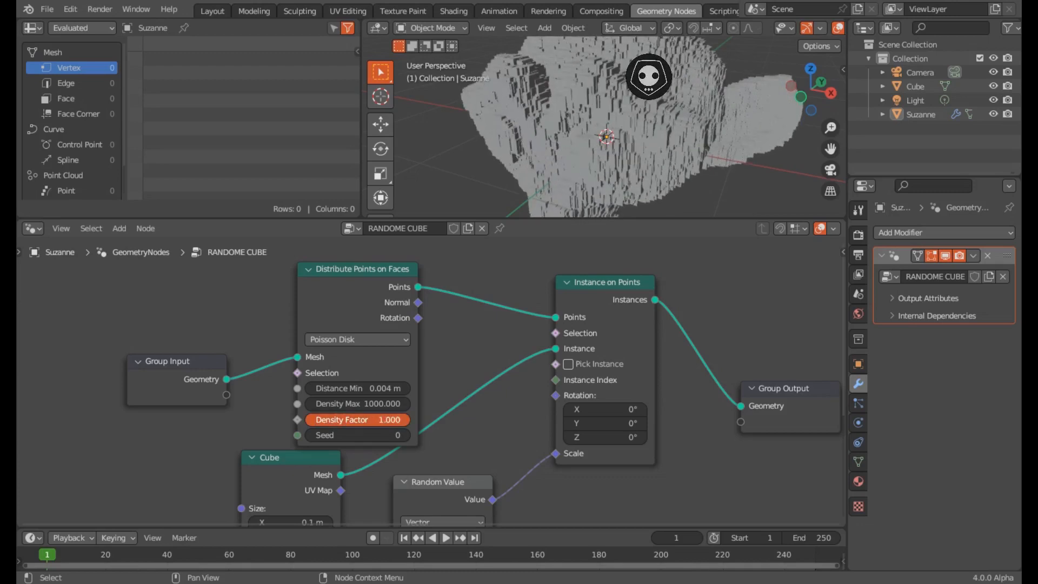
# - Compare the Random distribution method, then switch back to Poisson Disk
pyautogui.click(357, 339)
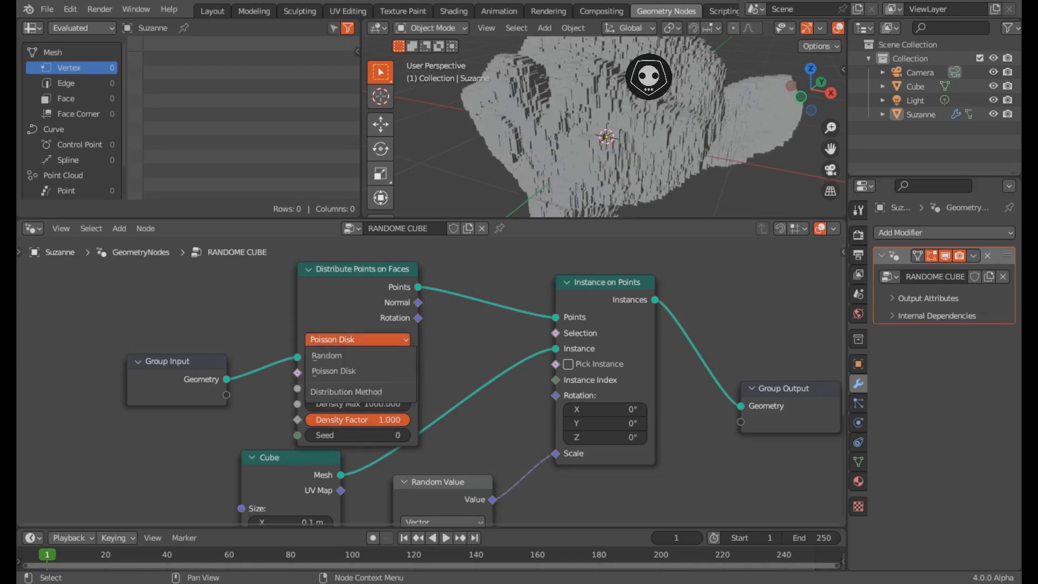
pyautogui.moveTo(357, 344); pyautogui.dragTo(356, 339, button='middle')
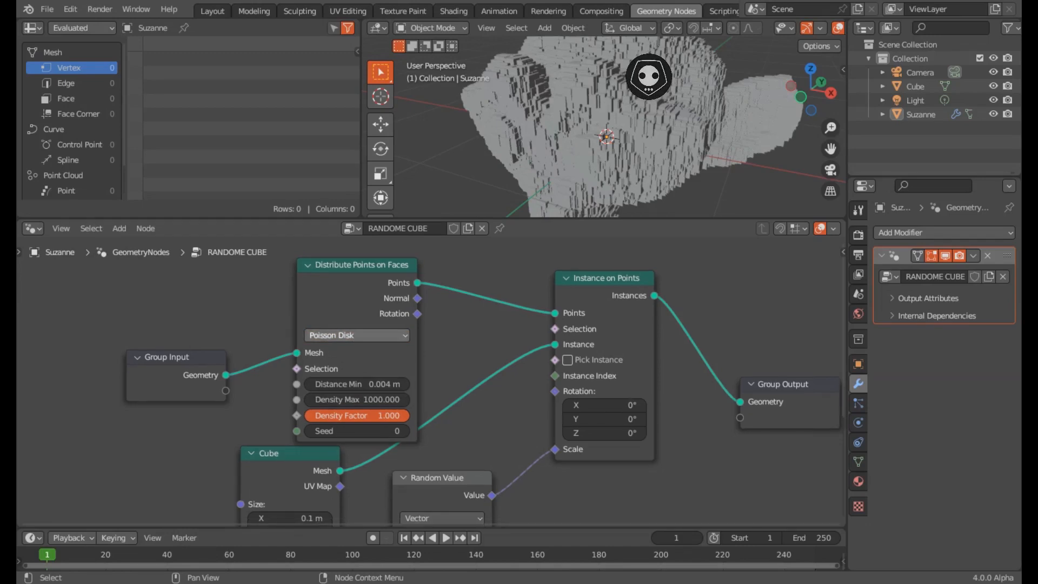
pyautogui.click(357, 335)
pyautogui.click(345, 353)
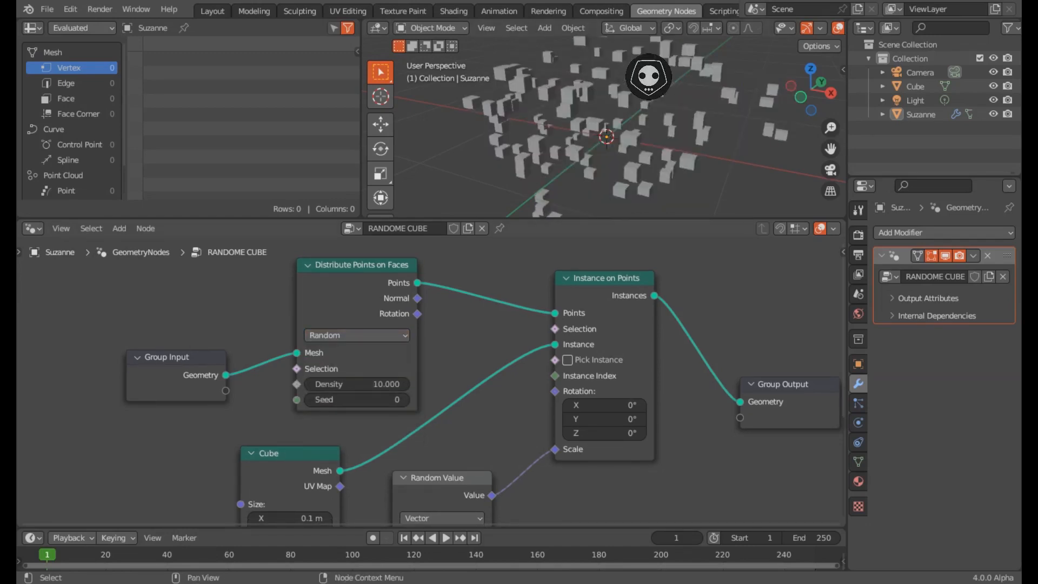
pyautogui.click(357, 335)
pyautogui.click(356, 368)
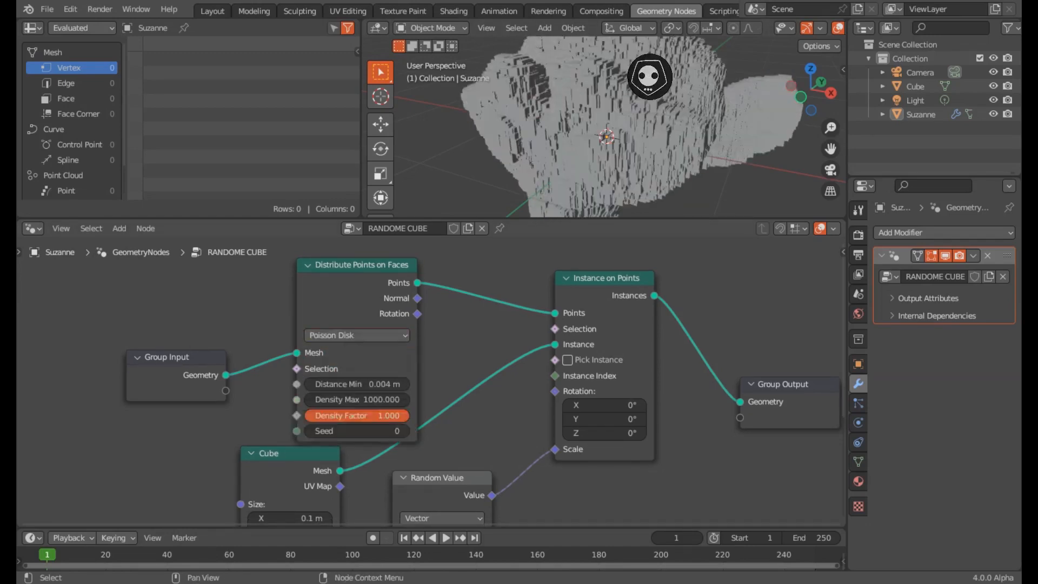
# - Try Random with a higher Density, then settle on Poisson Disk distribution
pyautogui.click(357, 335)
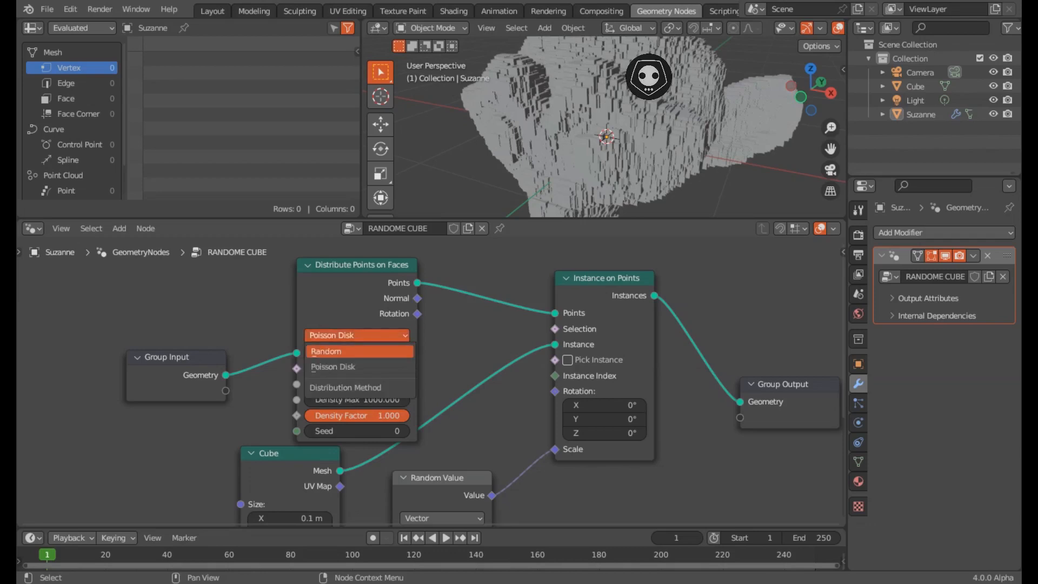
pyautogui.click(346, 351)
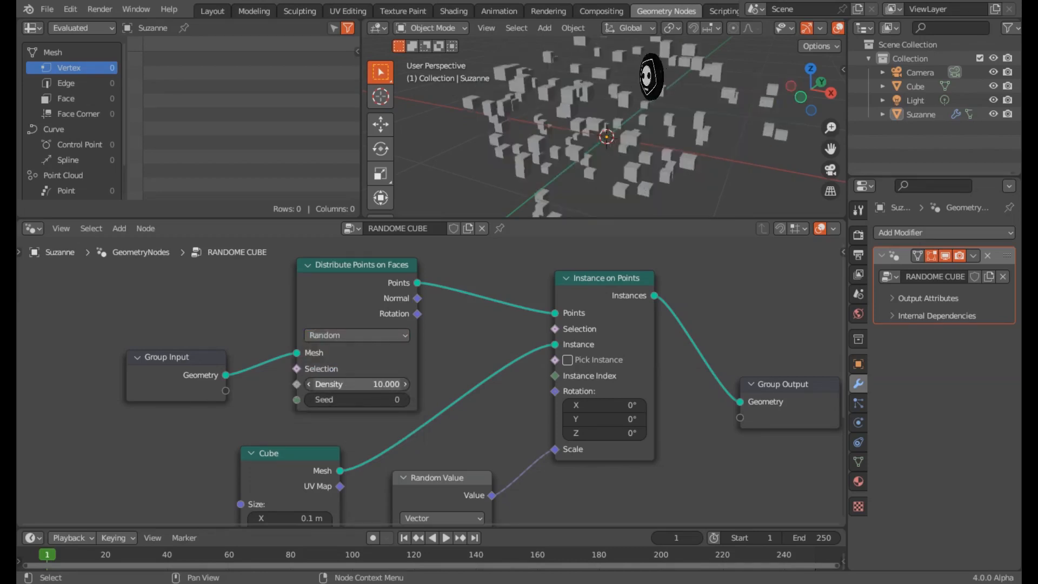
pyautogui.moveTo(356, 384); pyautogui.dragTo(449, 384)
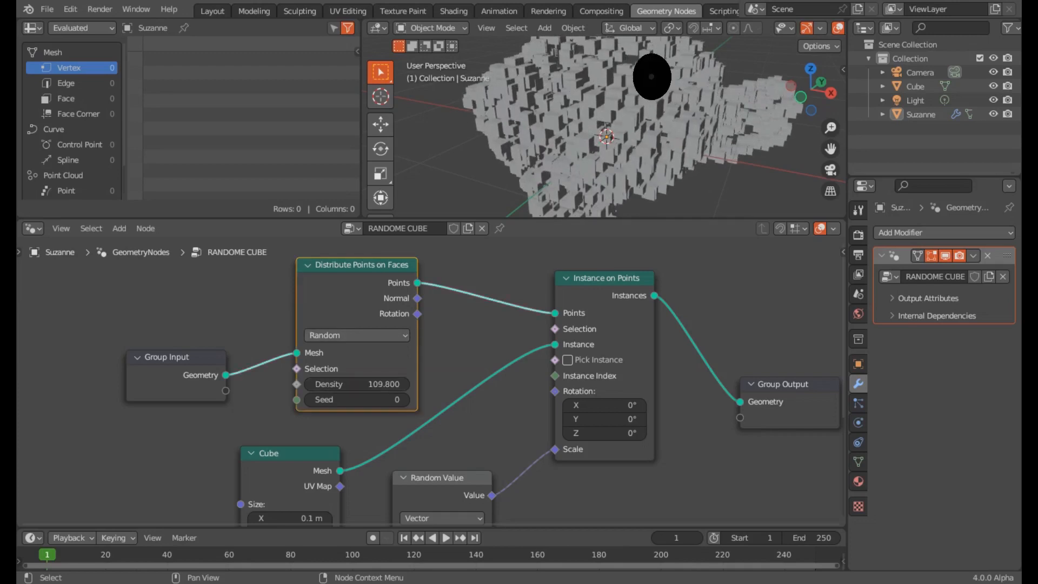
pyautogui.click(356, 335)
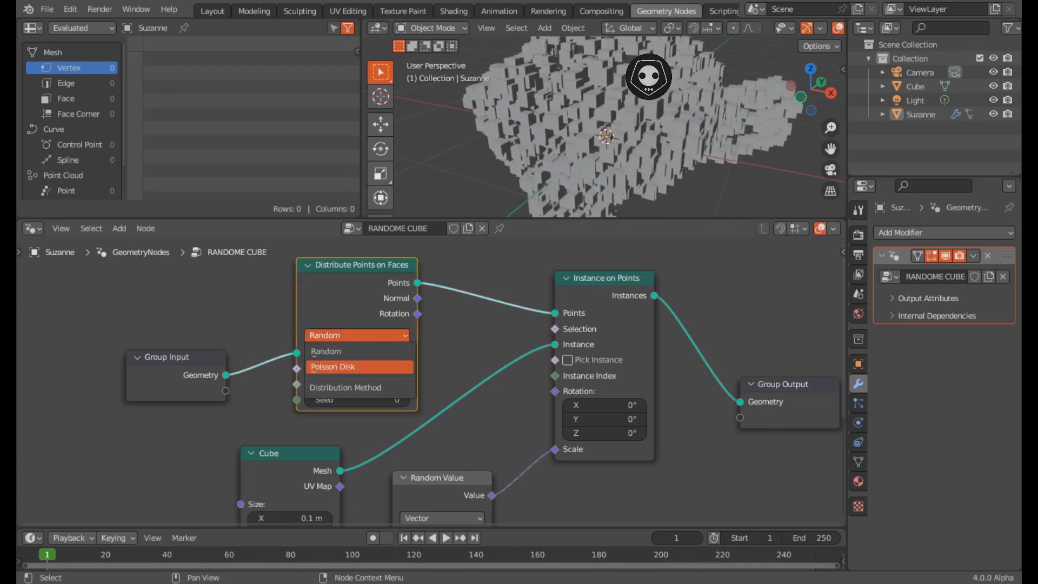
pyautogui.click(346, 367)
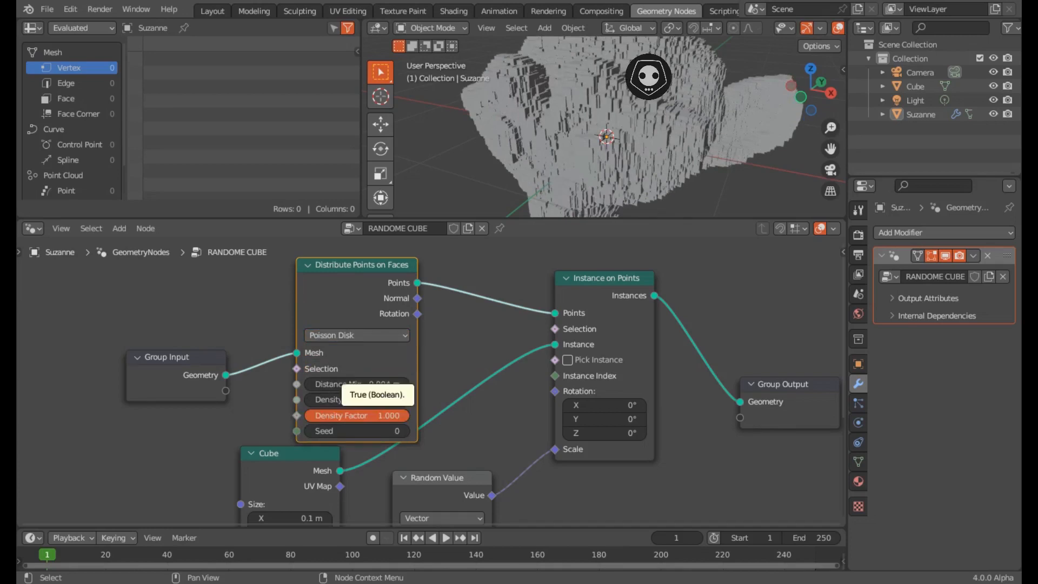
pyautogui.scroll(-1, 423, 377)
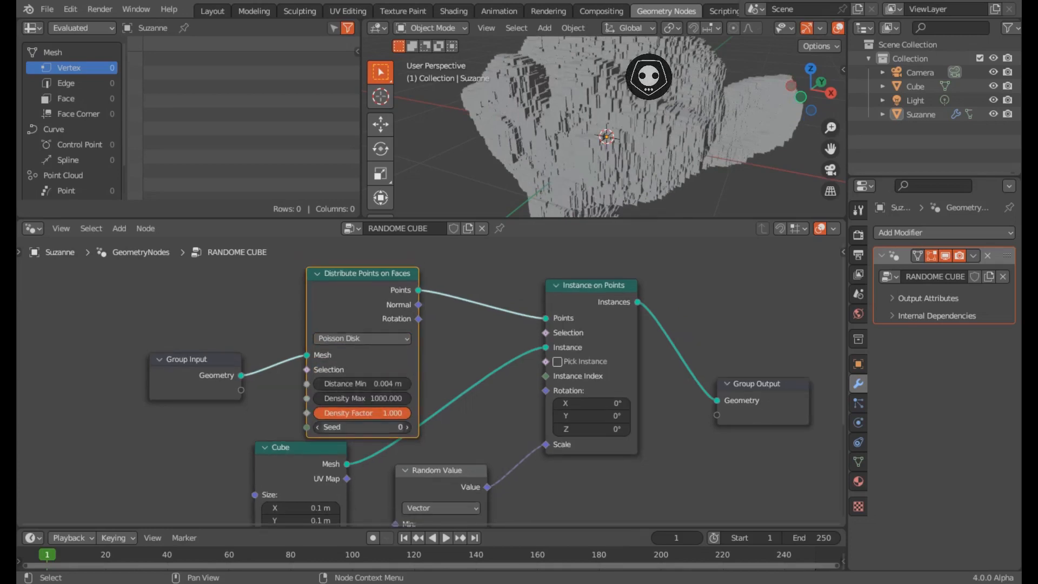
# - Pan and zoom out the node editor until Group Input through Group Output are visible
pyautogui.moveTo(469, 402); pyautogui.dragTo(495, 322, button='middle')
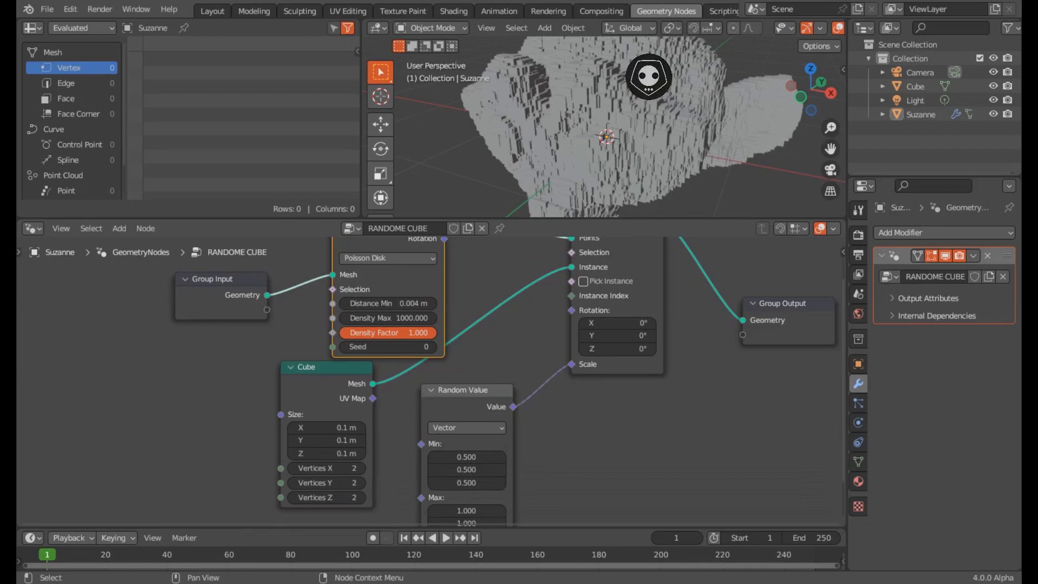
pyautogui.moveTo(486, 378); pyautogui.dragTo(439, 378, button='middle')
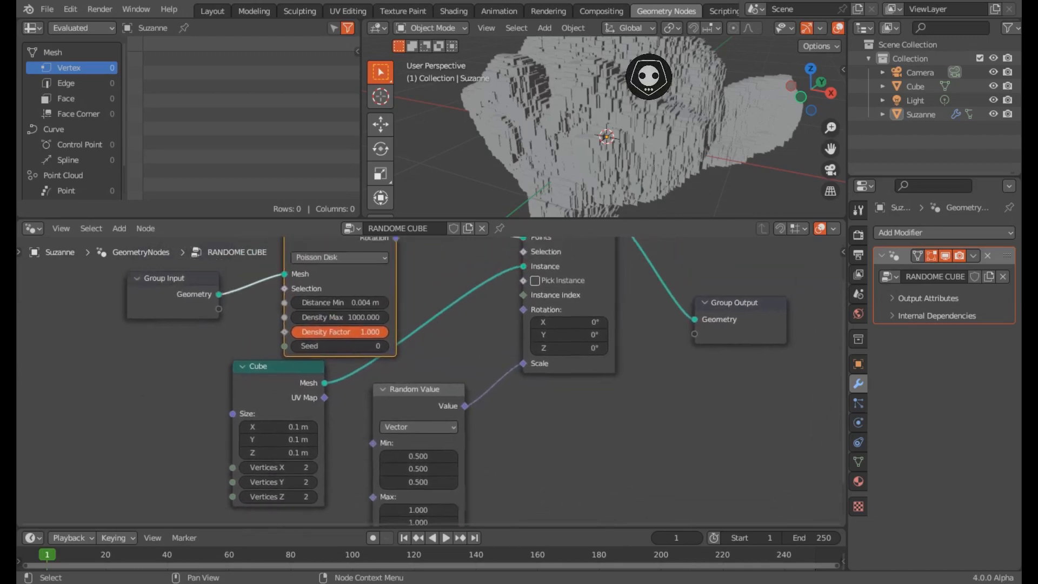
pyautogui.scroll(-2, 446, 519)
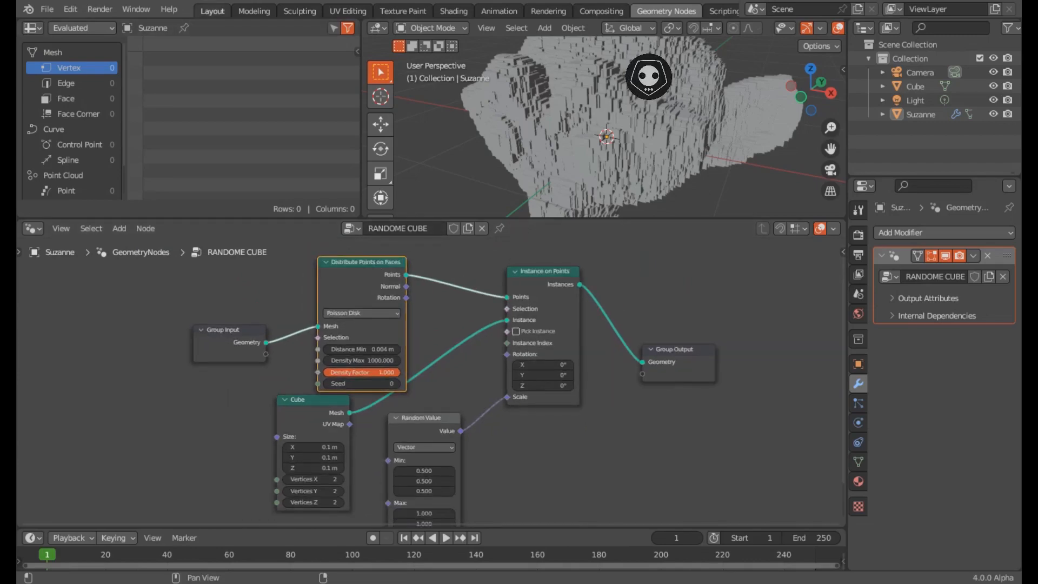
# - Switch to the Layout workspace, hide the toolbar, and orbit closely around the cube-covered Suzanne
pyautogui.click(212, 11)
pyautogui.scroll(2, 431, 257)
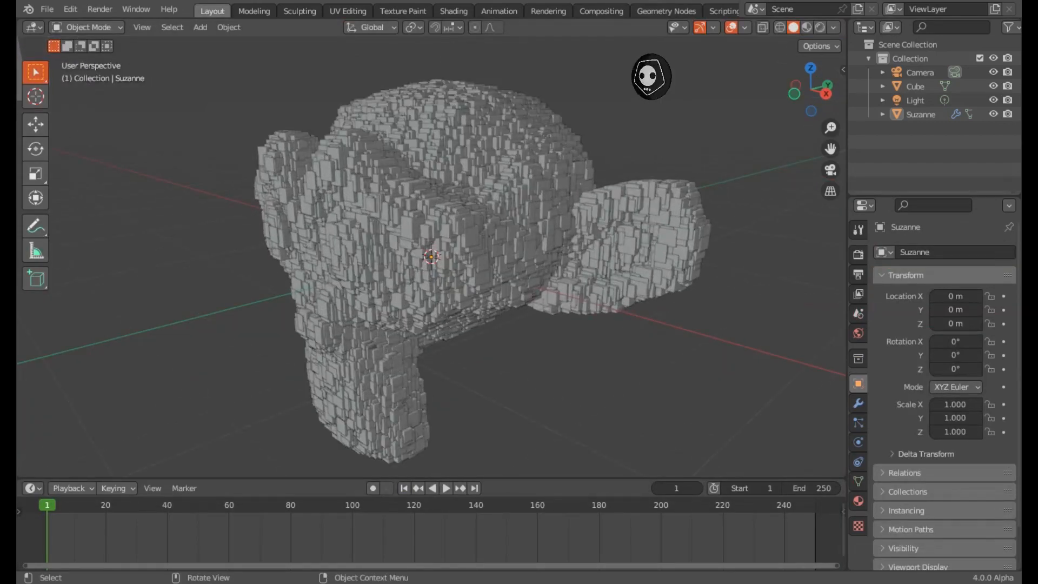
pyautogui.press('t')
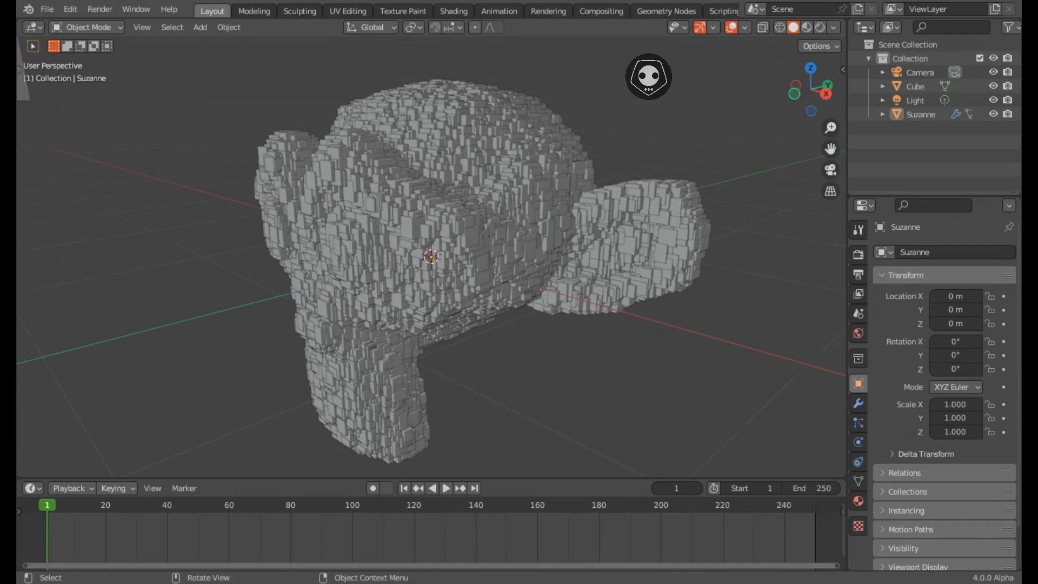
pyautogui.scroll(1, 431, 257)
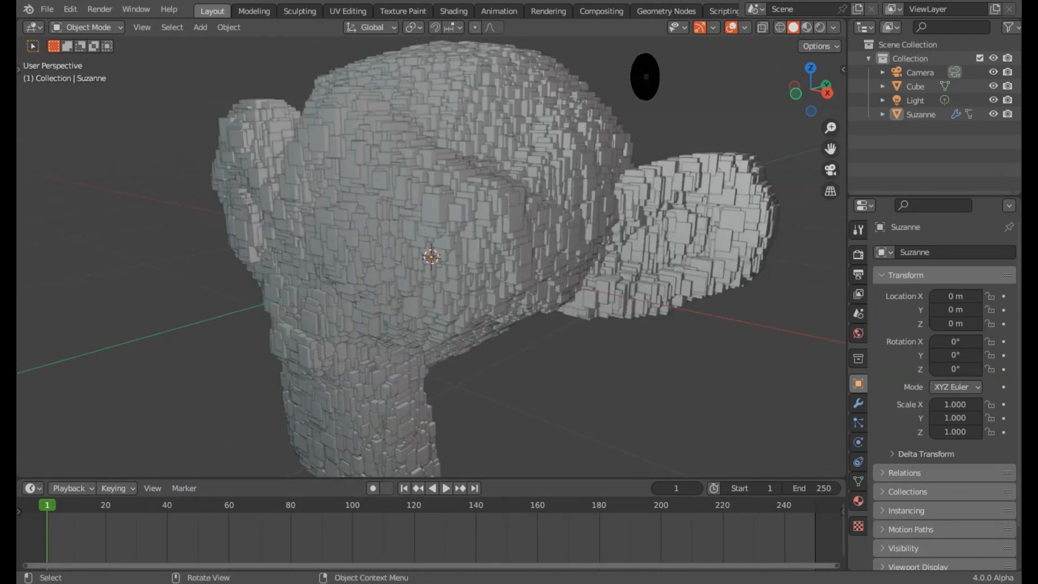
pyautogui.scroll(-2, 431, 257)
pyautogui.moveTo(431, 257); pyautogui.dragTo(576, 250, button='middle')
pyautogui.scroll(2, 431, 257)
pyautogui.moveTo(418, 256); pyautogui.dragTo(486, 256, button='middle')
# - Delete the Camera from the scene
pyautogui.click(919, 72)
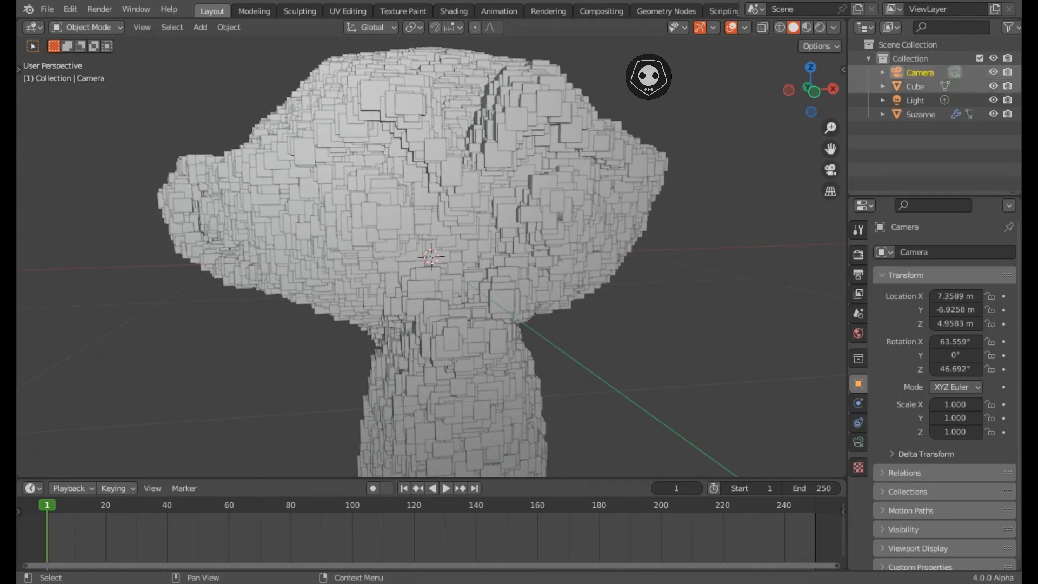
pyautogui.press('x')
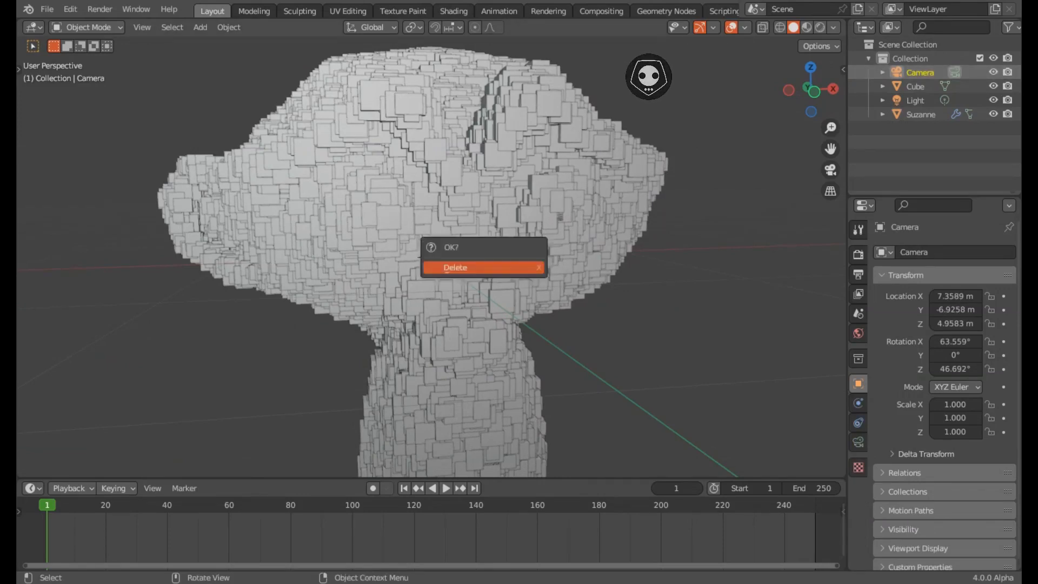
pyautogui.click(455, 267)
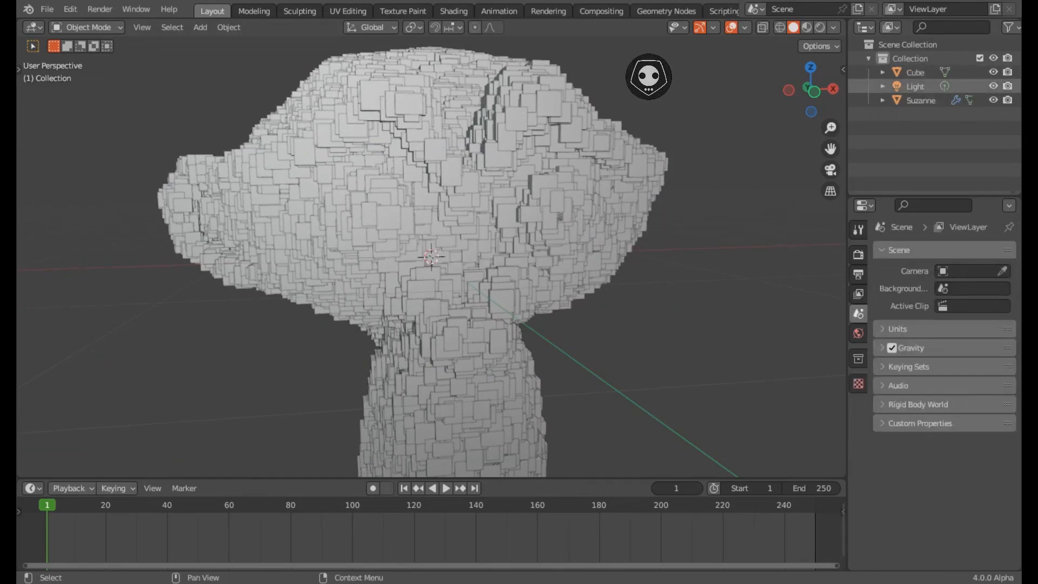
# - Delete the Light, leaving only Cube and Suzanne
pyautogui.click(915, 86)
pyautogui.press('x')
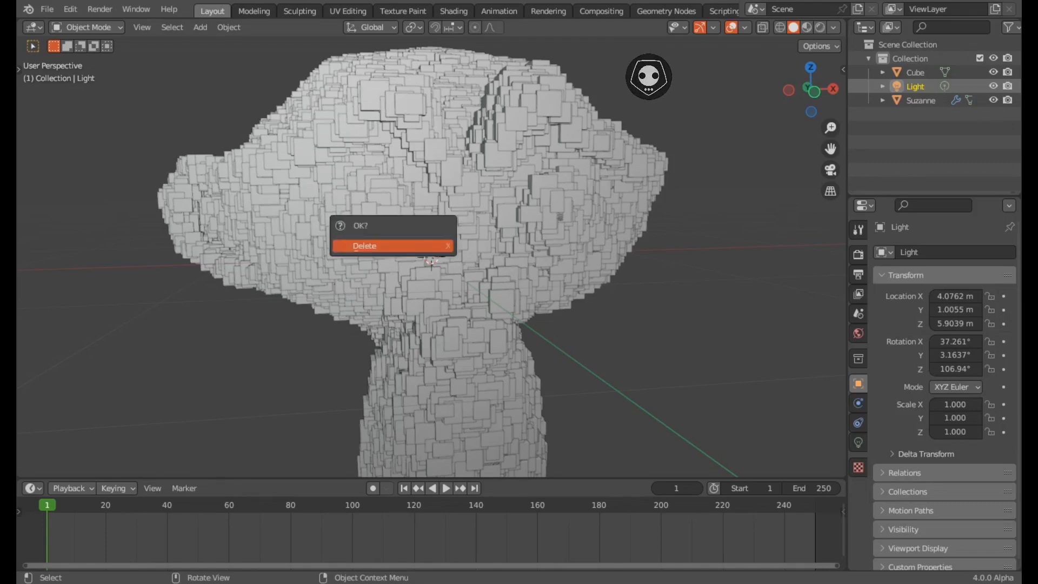
pyautogui.click(389, 241)
pyautogui.scroll(-2, 431, 256)
pyautogui.moveTo(453, 257); pyautogui.dragTo(415, 257, button='middle')
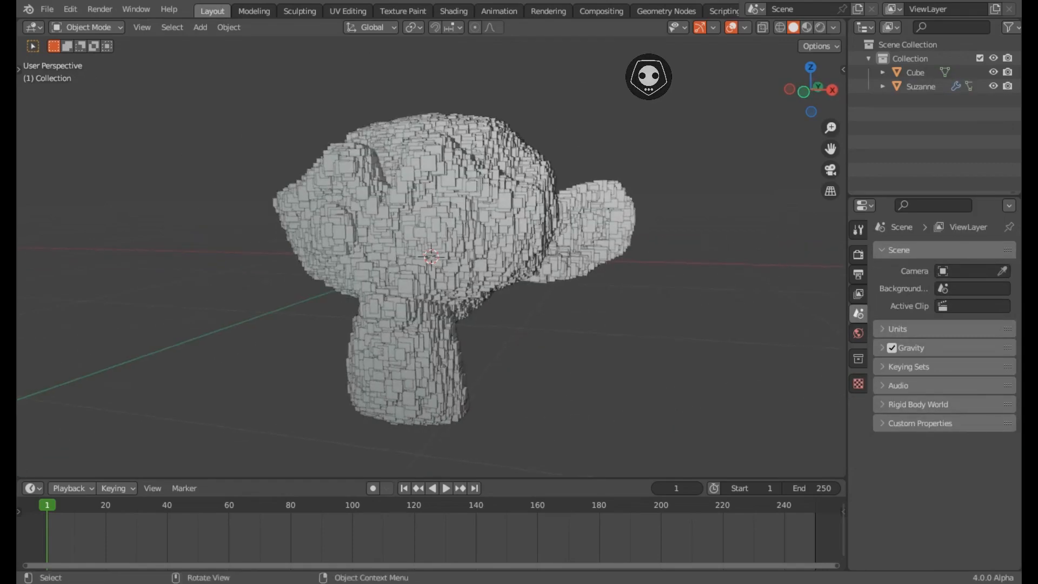
pyautogui.scroll(2, 431, 257)
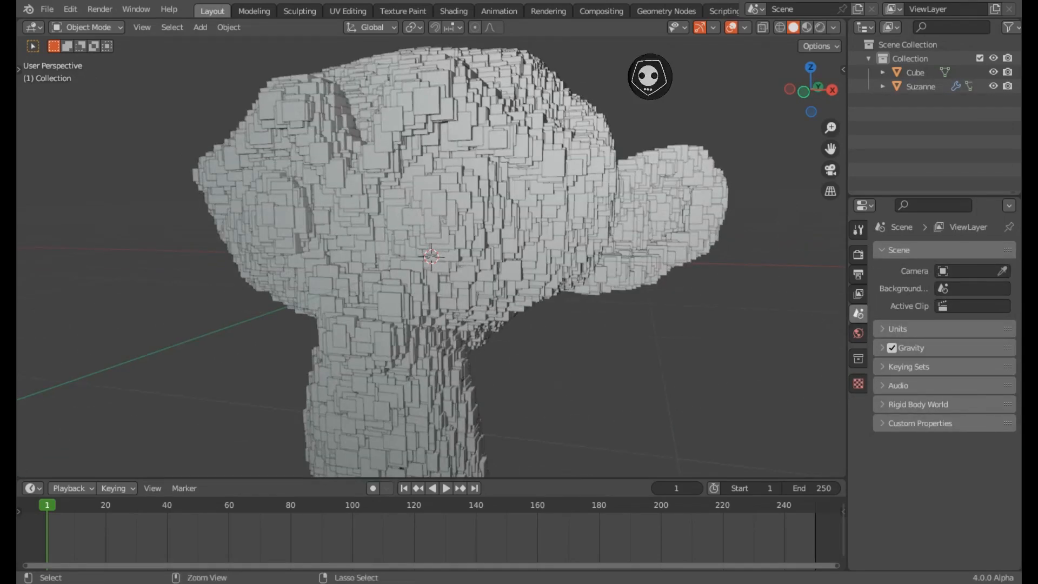
# - Briefly maximize the viewport to orbit Suzanne, then show the 'random size qube in GEOMETRY NODE' text note
pyautogui.hotkey('ctrl', 'space')
pyautogui.moveTo(532, 258); pyautogui.dragTo(511, 272, button='middle')
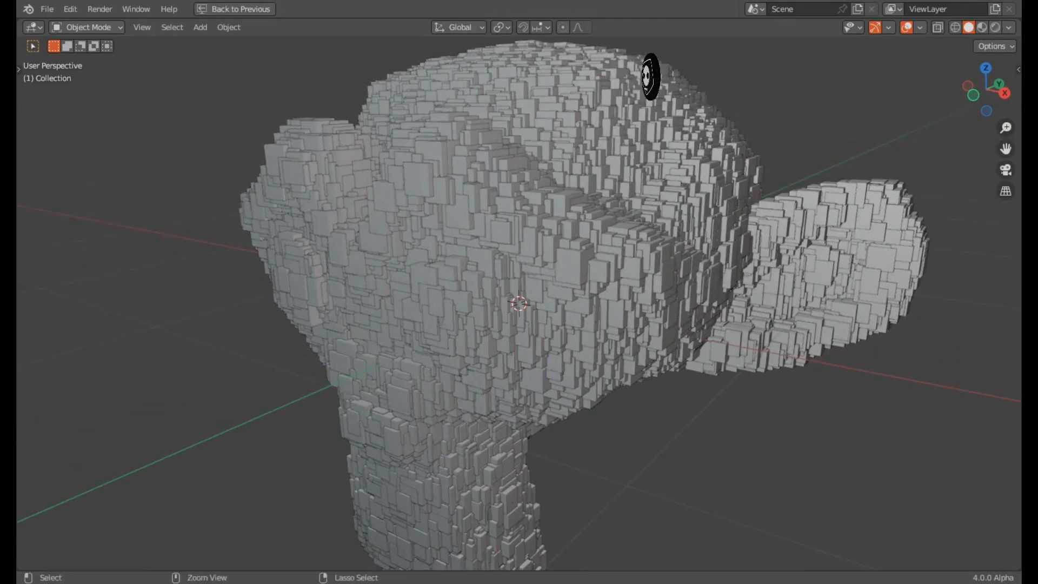
pyautogui.hotkey('ctrl', 'space')
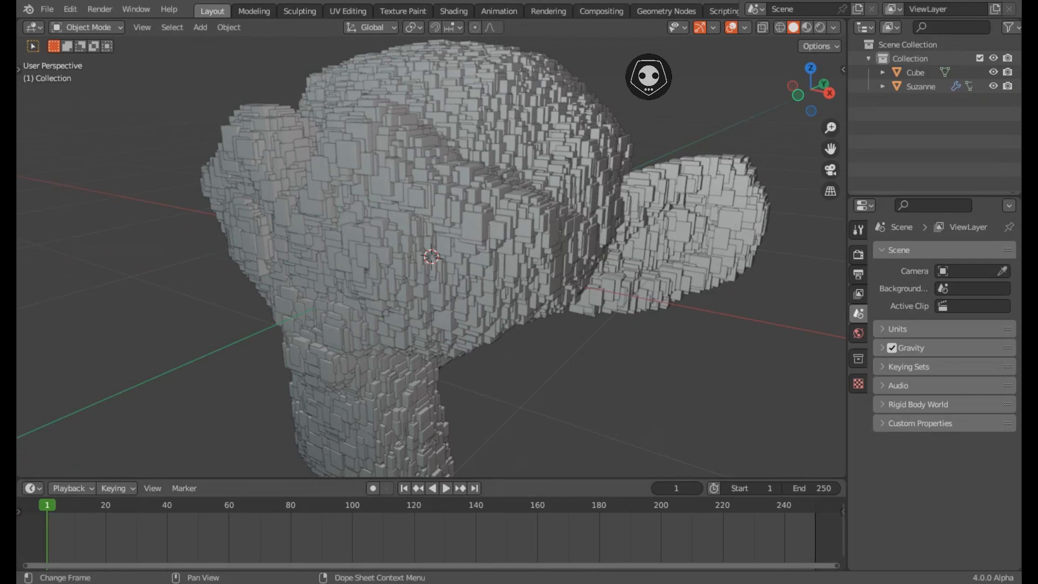
pyautogui.hotkey('shift', 'F11')
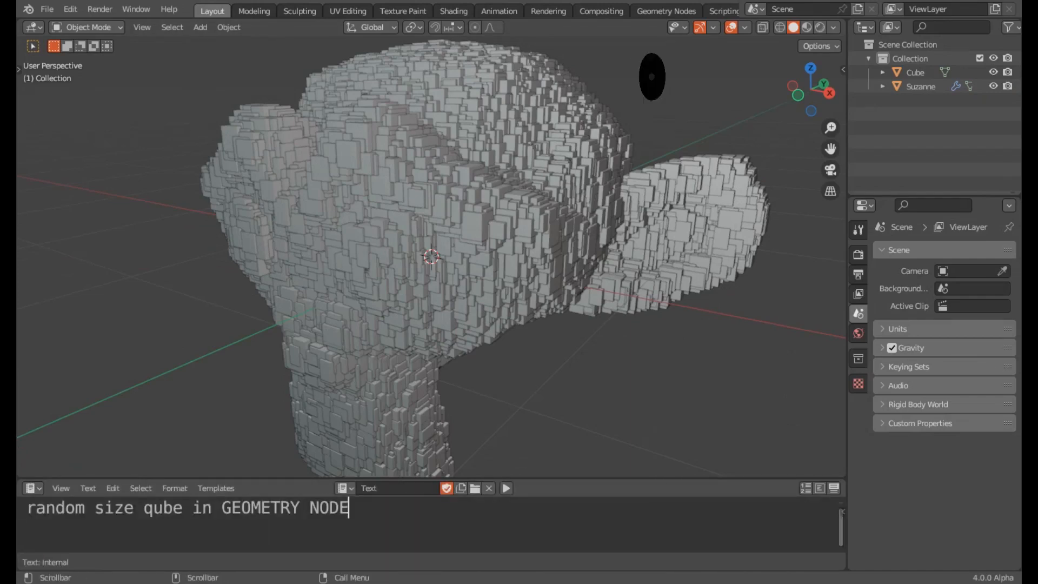
# - Add the line 'GRACIAS POR VER' to the note and switch back to the Timeline
pyautogui.press('Return')
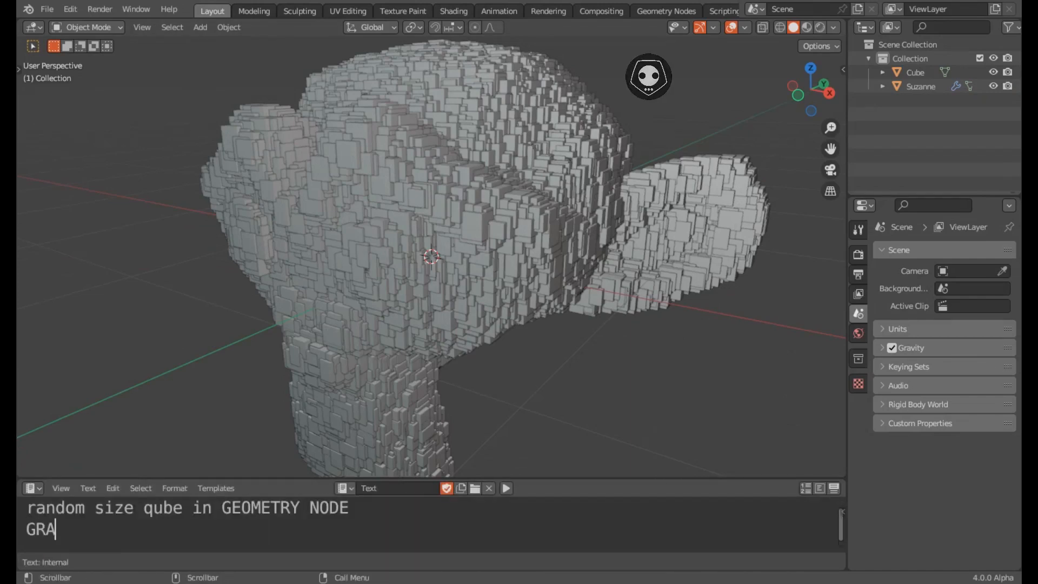
pyautogui.write('GRACIAS POR V')
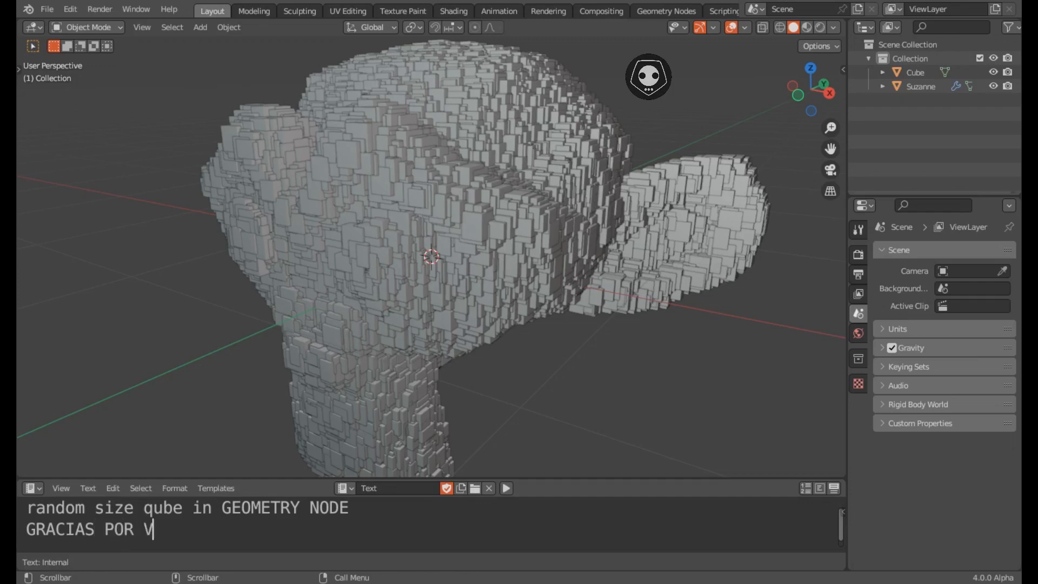
pyautogui.write('ER')
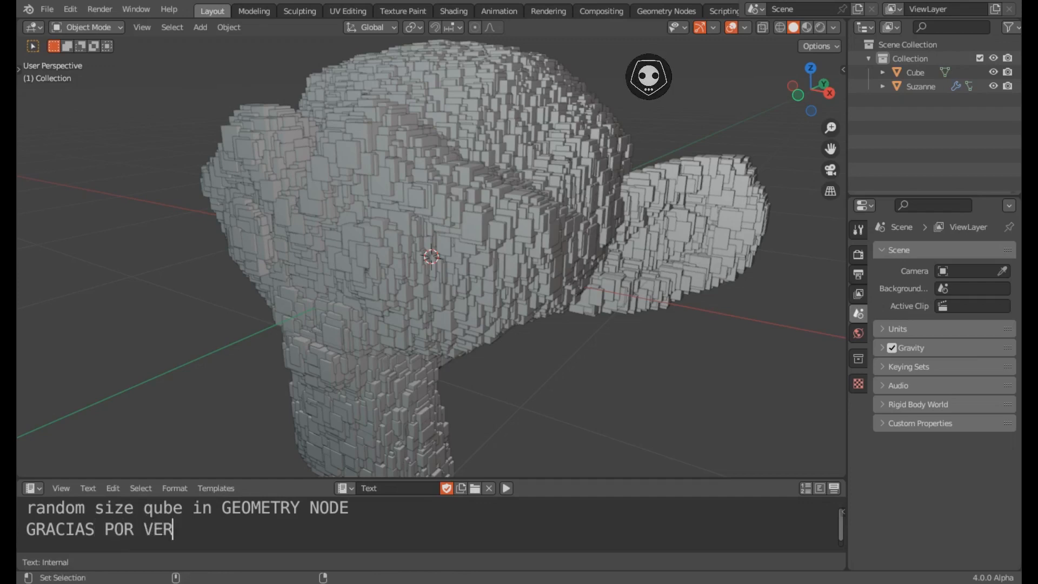
pyautogui.hotkey('shift', 'F12')
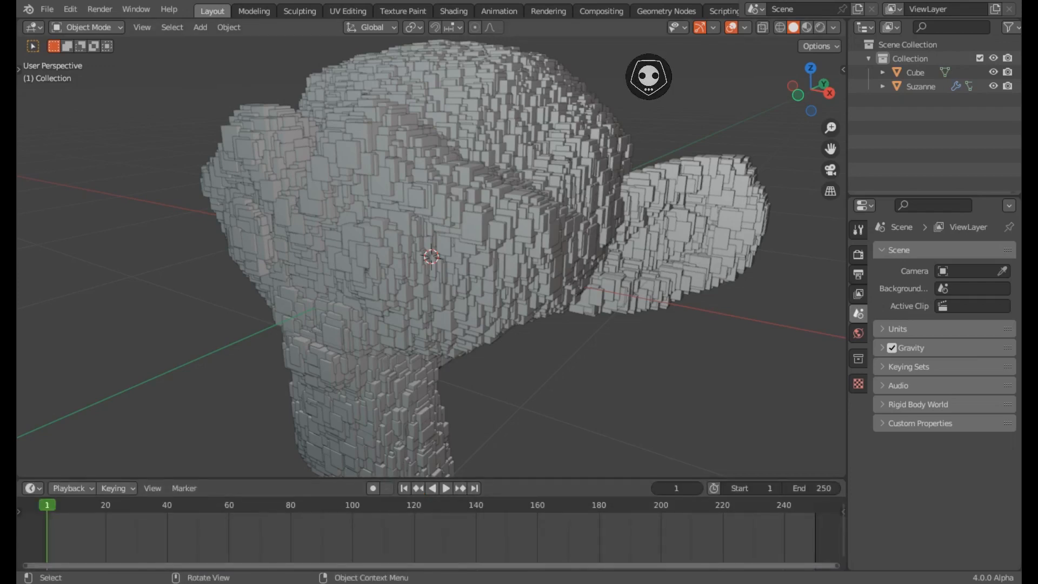
# - Maximize the 3D view, hide all overlays, and orbit to a slightly lower view of Suzanne
pyautogui.hotkey('ctrl', 'space')
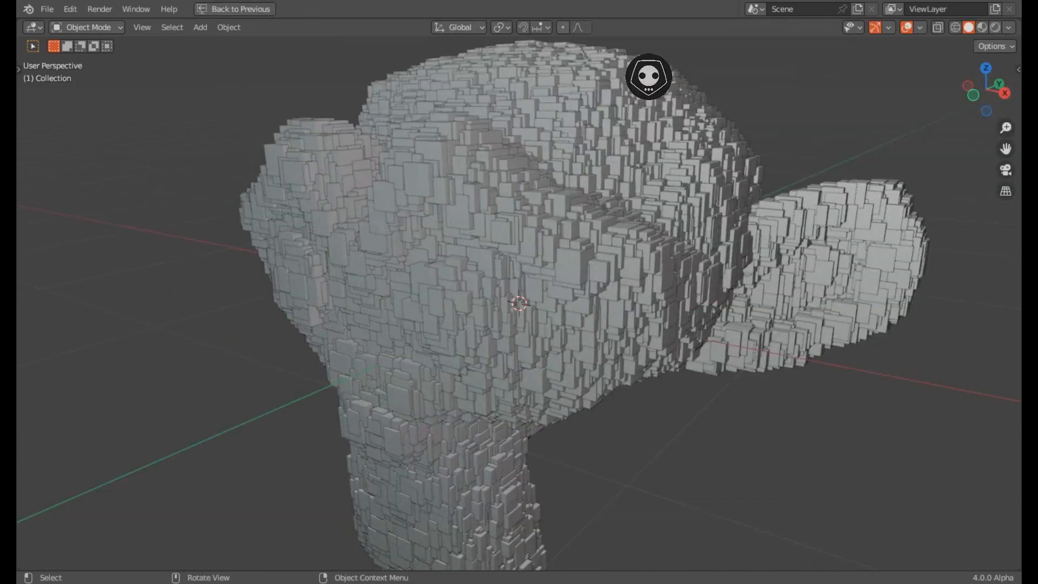
pyautogui.hotkey('shift', 'alt', 'z')
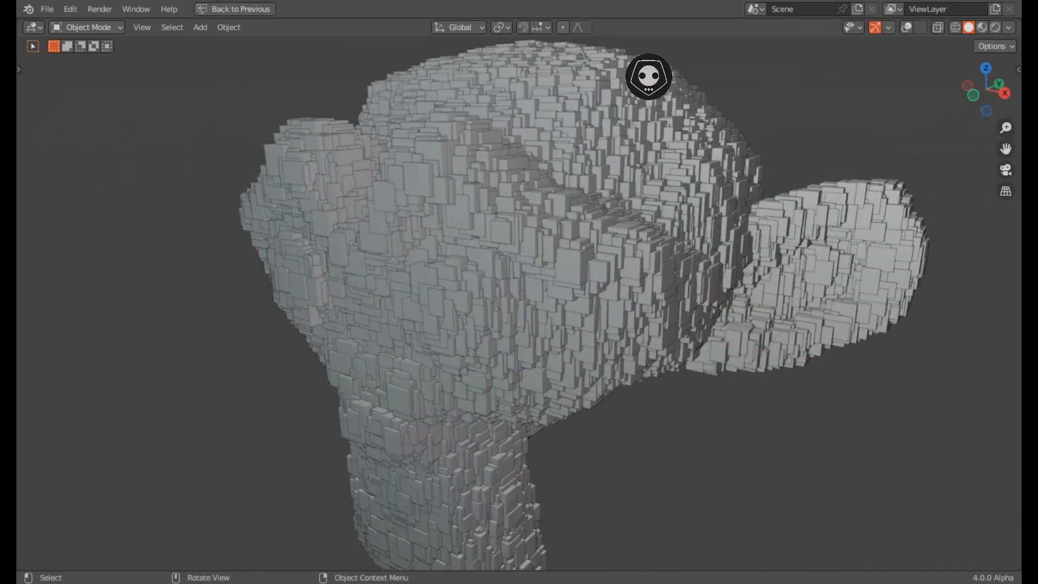
pyautogui.scroll(-1, 519, 303)
pyautogui.moveTo(519, 303); pyautogui.dragTo(259, 301, button='middle')
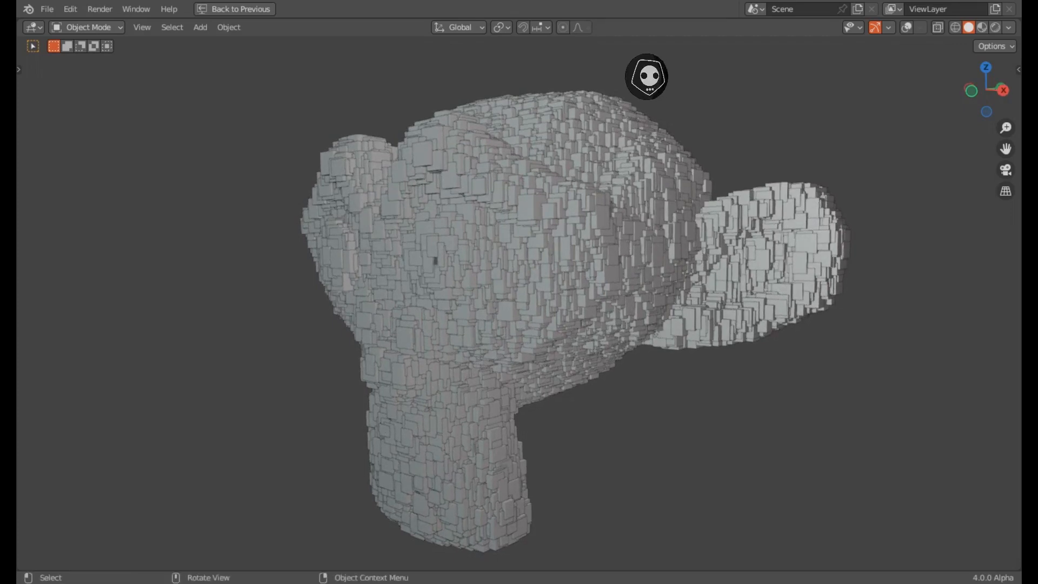